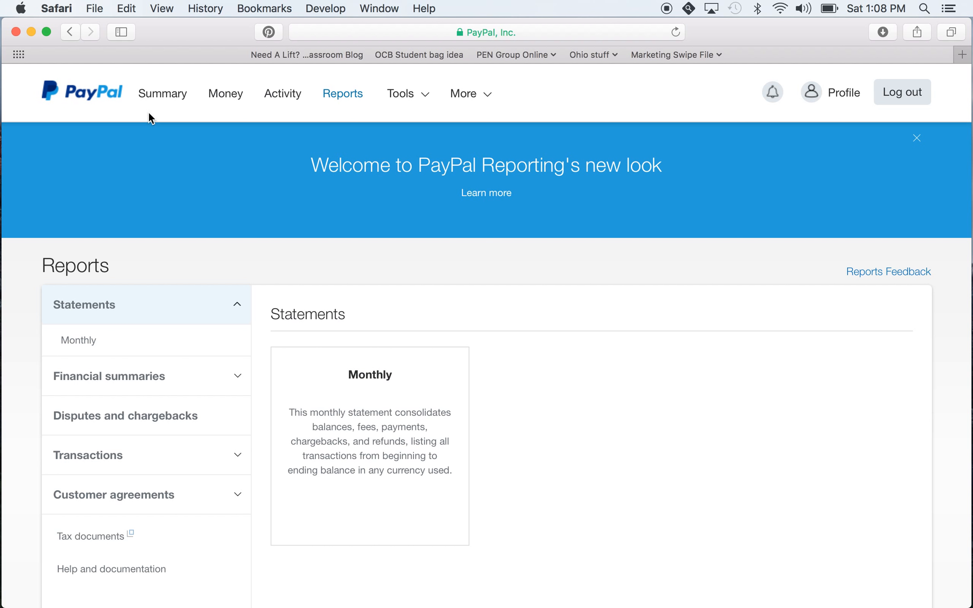
Open the PayPal buttons tool from the full list of tools and start creating a new payment button
{"action": "mouse_move", "coordinate": [420, 77]}
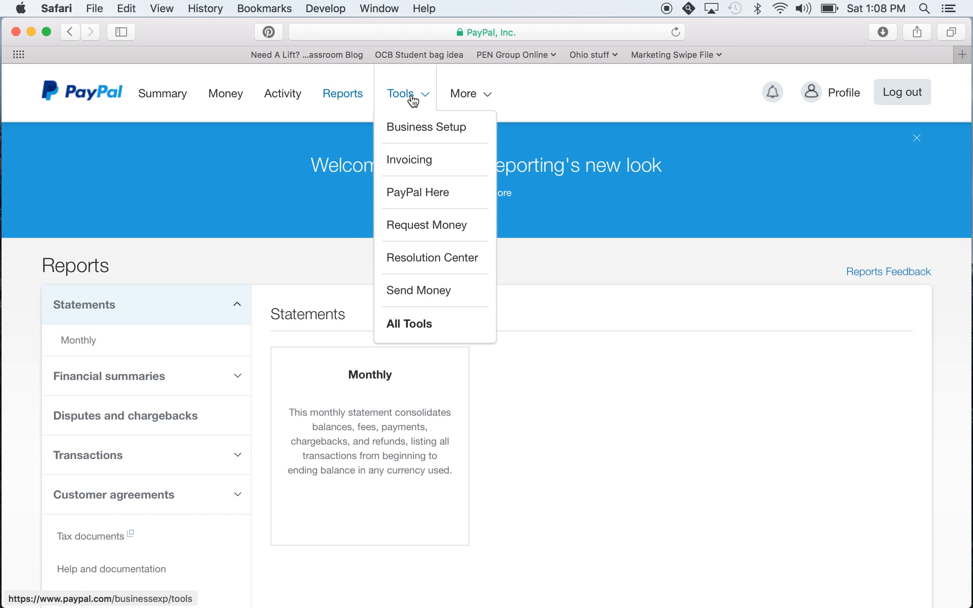
{"action": "left_click", "coordinate": [404, 325]}
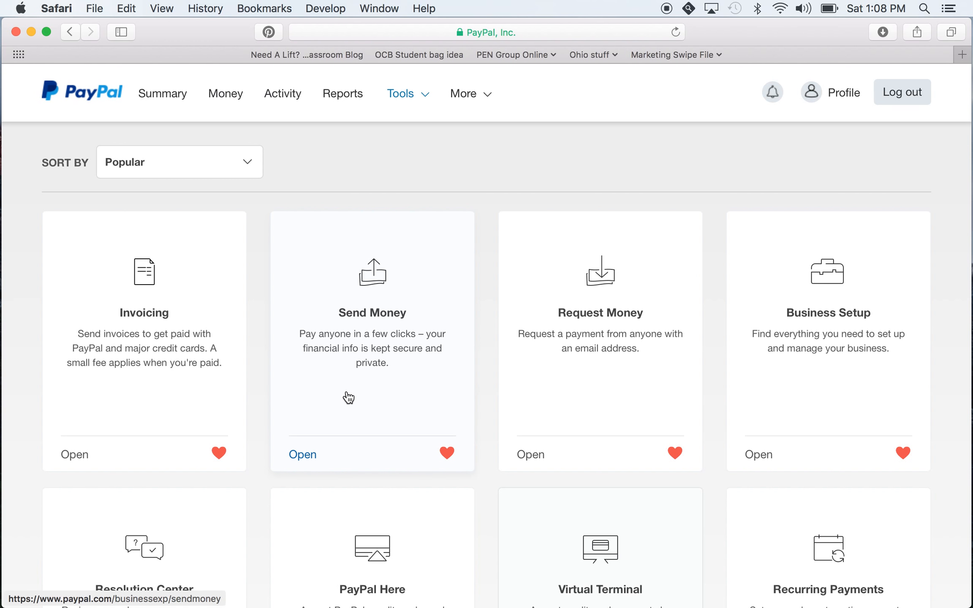
{"action": "scroll", "coordinate": [348, 397], "scroll_direction": "down", "scroll_amount": 3}
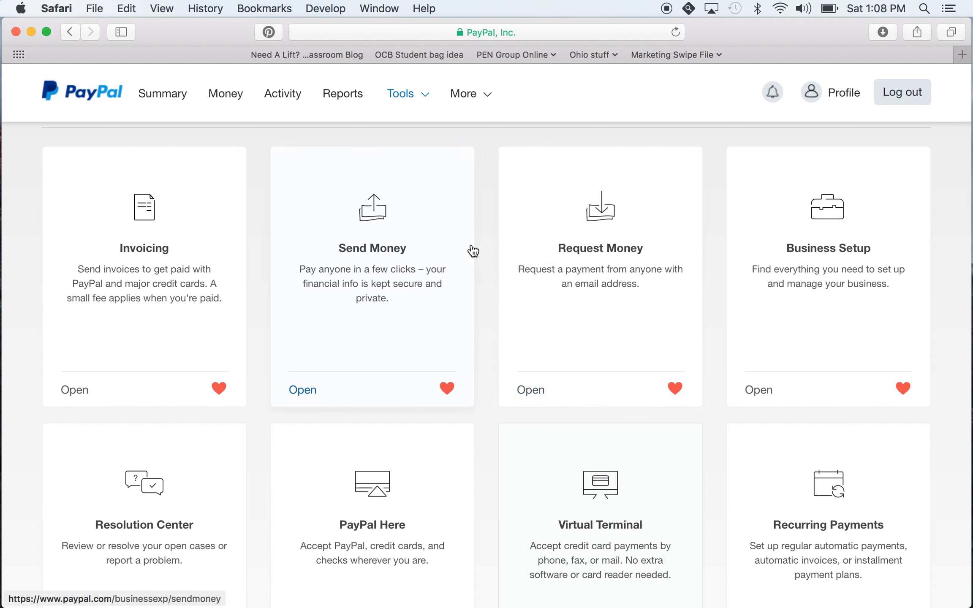
{"action": "scroll", "coordinate": [413, 315], "scroll_direction": "down", "scroll_amount": 10}
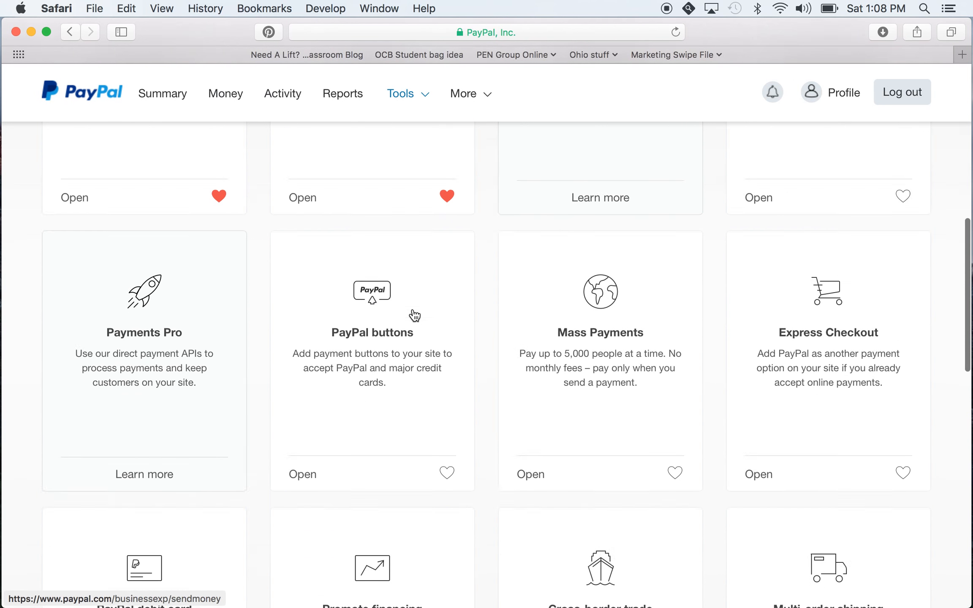
{"action": "scroll", "coordinate": [415, 315], "scroll_direction": "down", "scroll_amount": 3}
{"action": "left_click", "coordinate": [310, 365]}
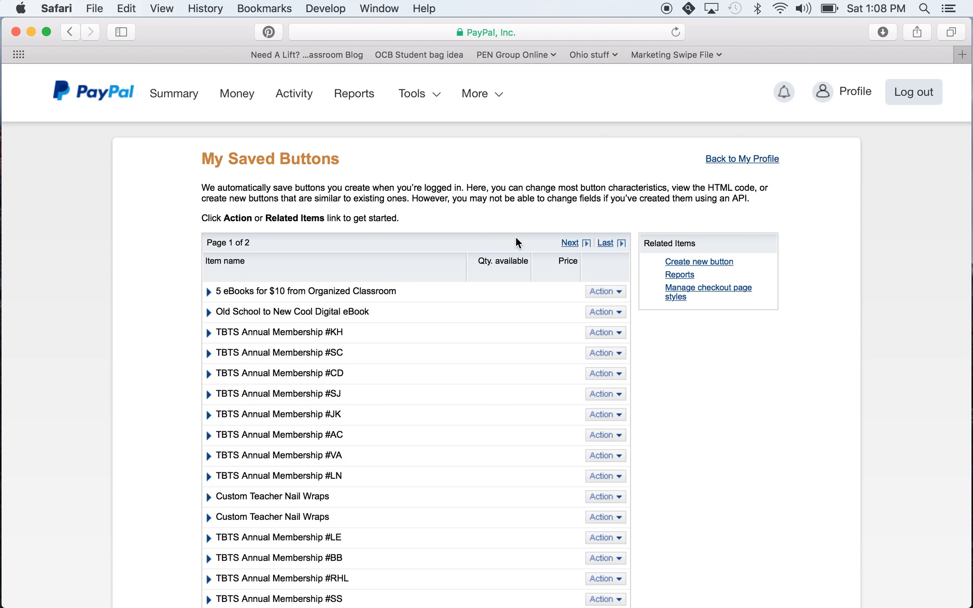
{"action": "left_click", "coordinate": [711, 267]}
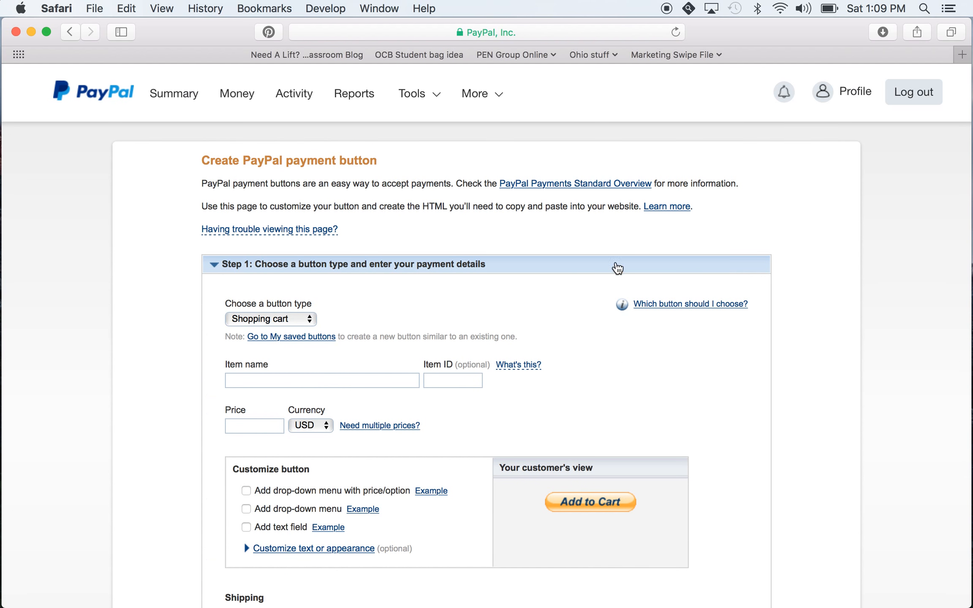
Set the payment button type to Buy Now
{"action": "scroll", "coordinate": [550, 283], "scroll_direction": "down", "scroll_amount": 2}
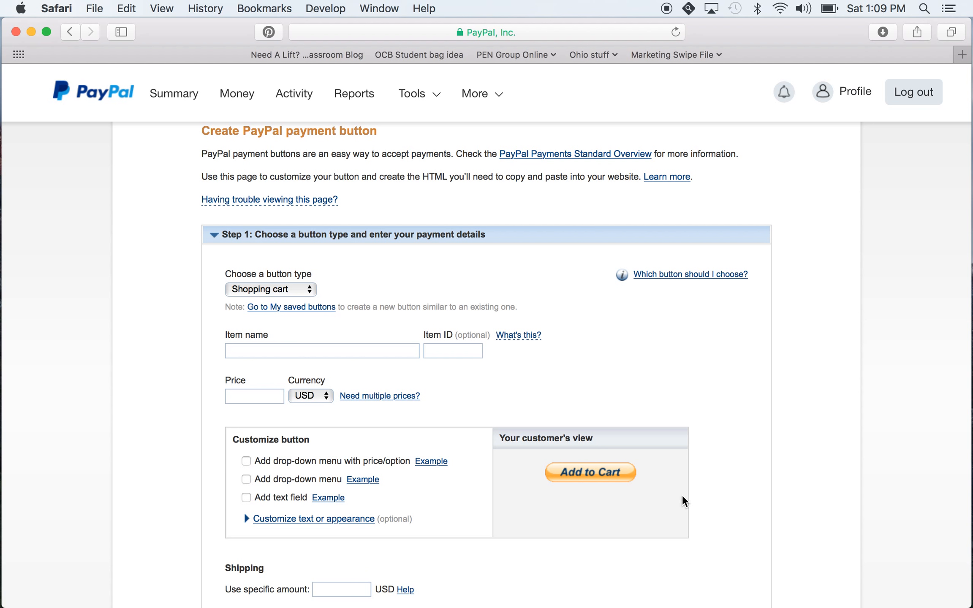
{"action": "left_click", "coordinate": [312, 291]}
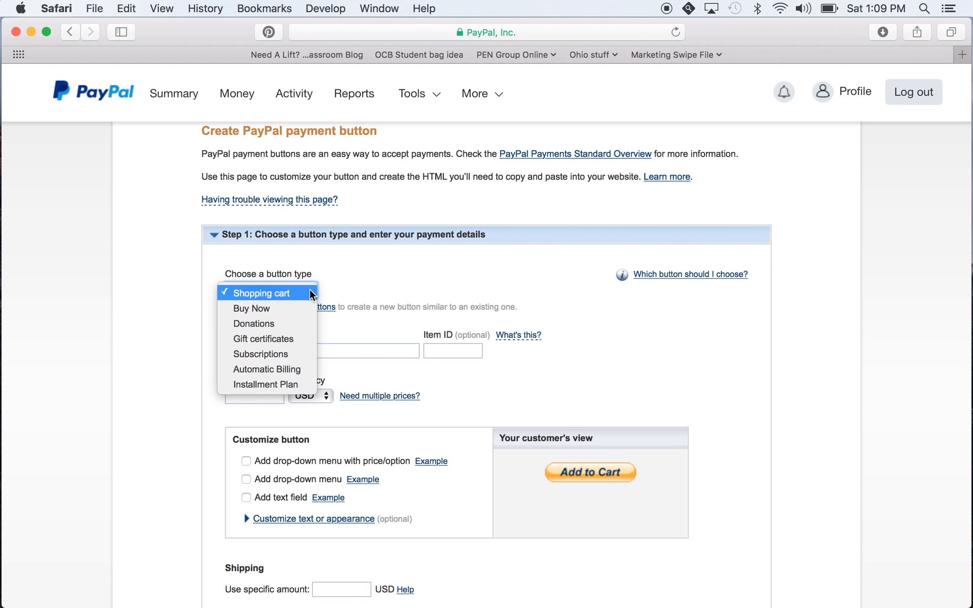
{"action": "left_click", "coordinate": [301, 309]}
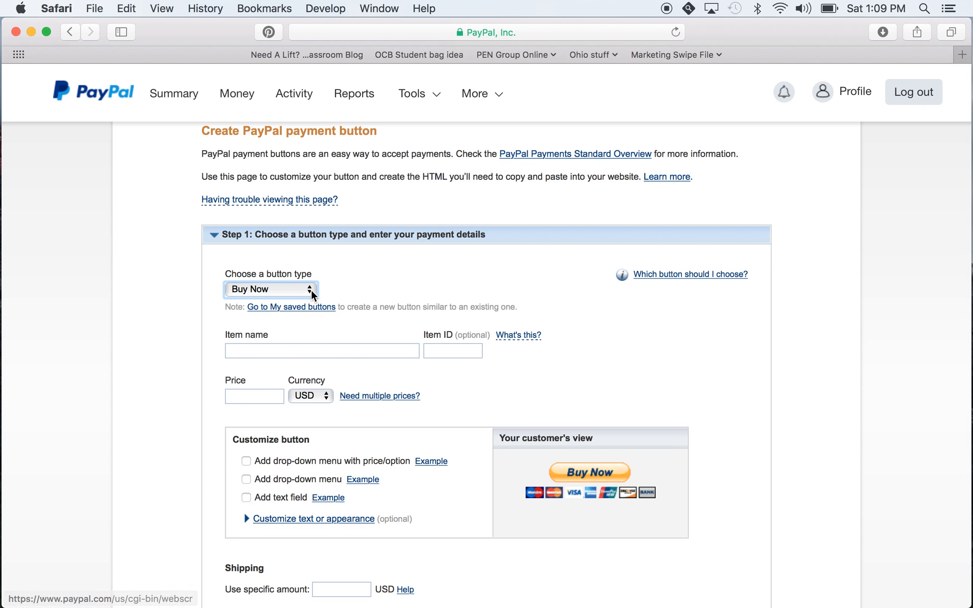
Try the Shopping cart button type and switch back to Buy Now
{"action": "left_click", "coordinate": [310, 290]}
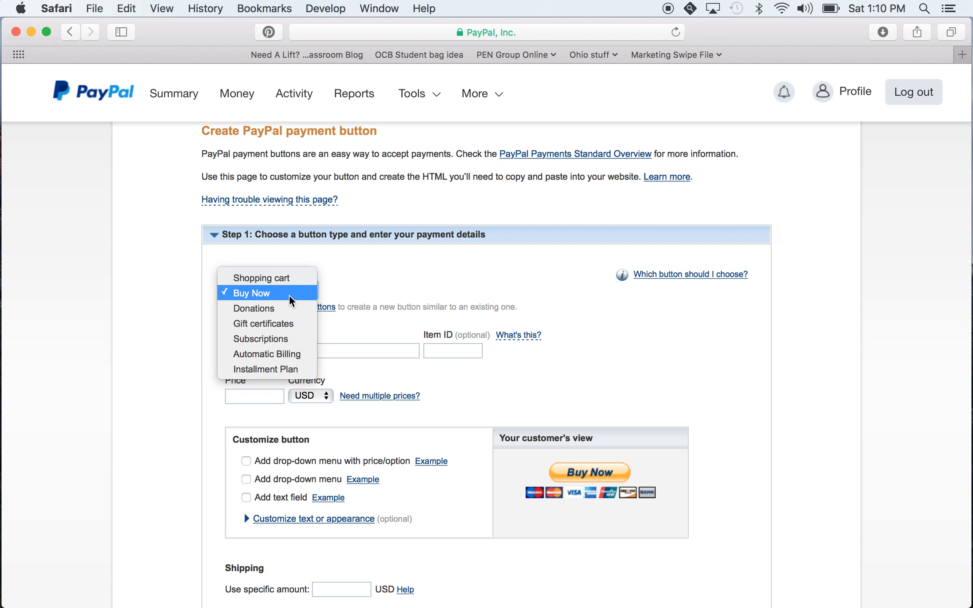
{"action": "left_click", "coordinate": [289, 278]}
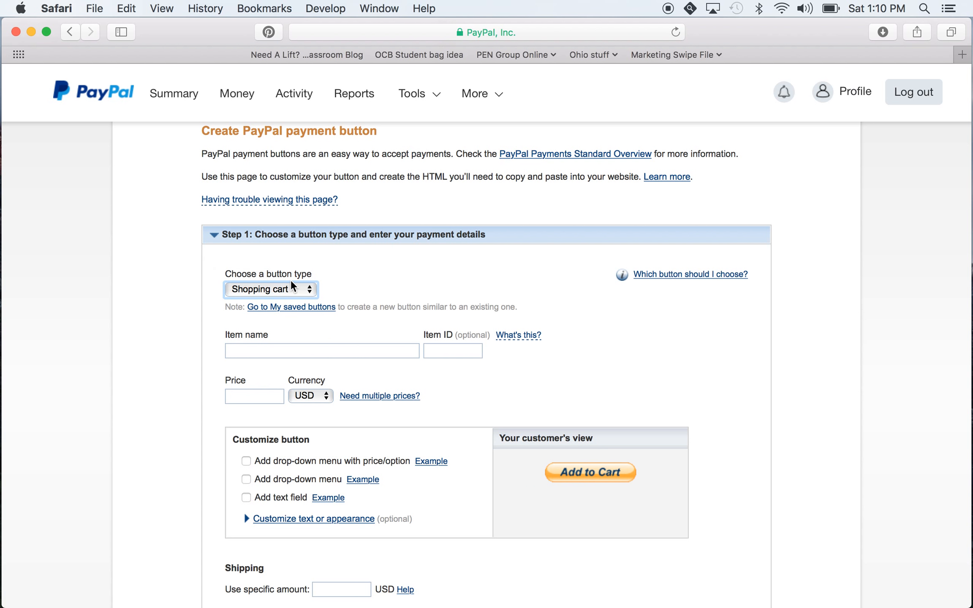
{"action": "left_click", "coordinate": [292, 287]}
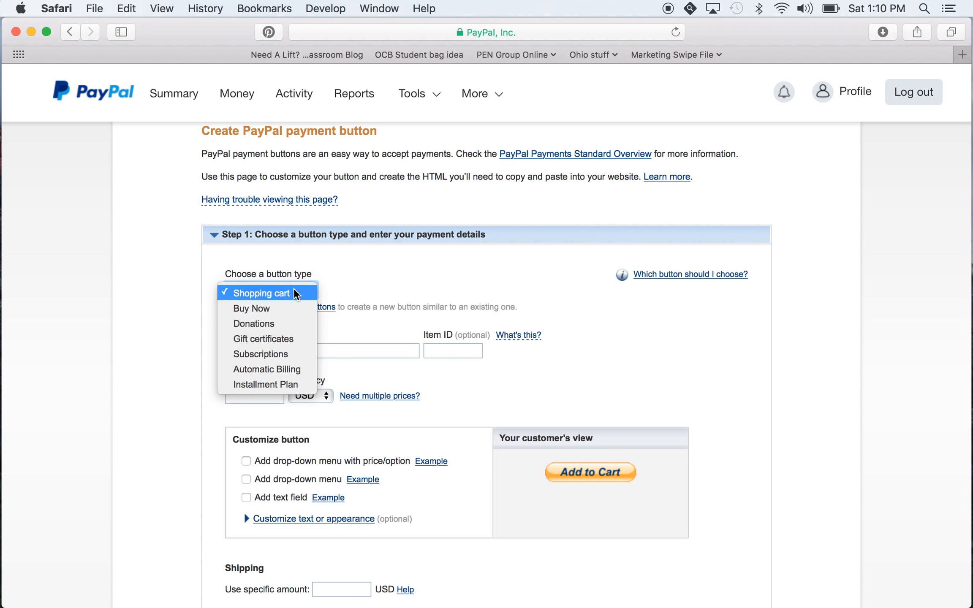
{"action": "left_click", "coordinate": [285, 309]}
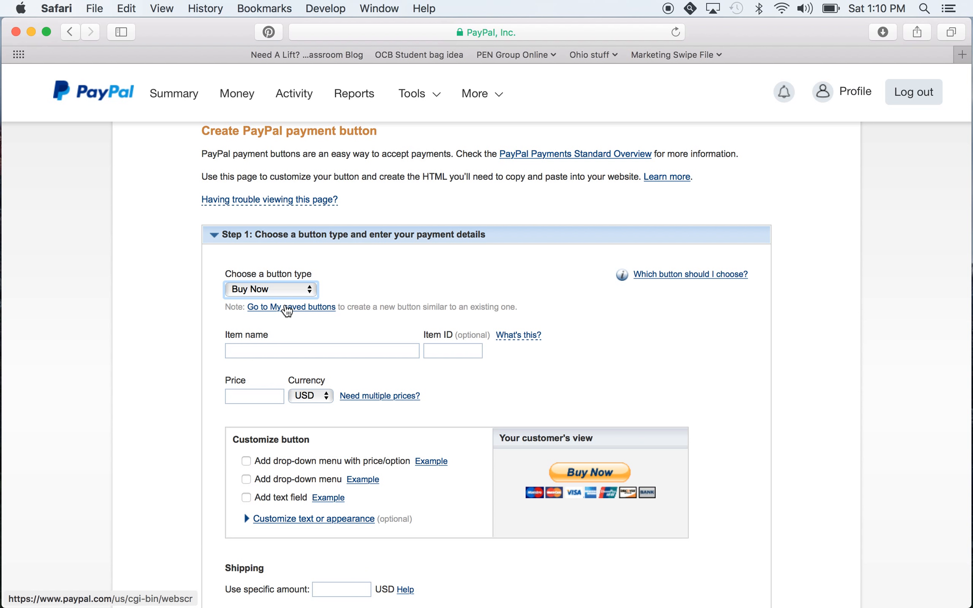
Name the item TEST Download, leave the item ID empty, and set the price to 8.43 USD
{"action": "left_click", "coordinate": [271, 351]}
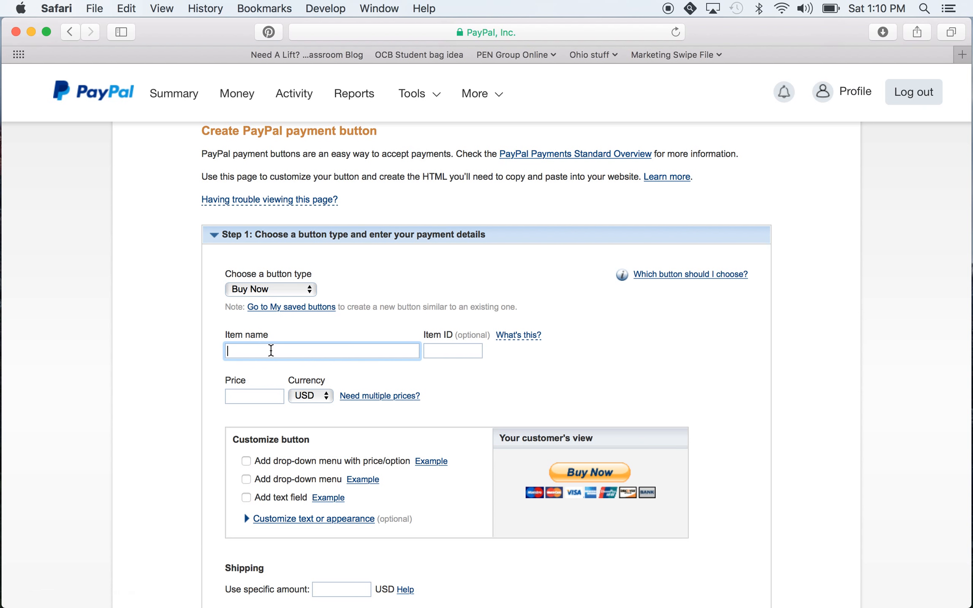
{"action": "type", "text": "TEST Download"}
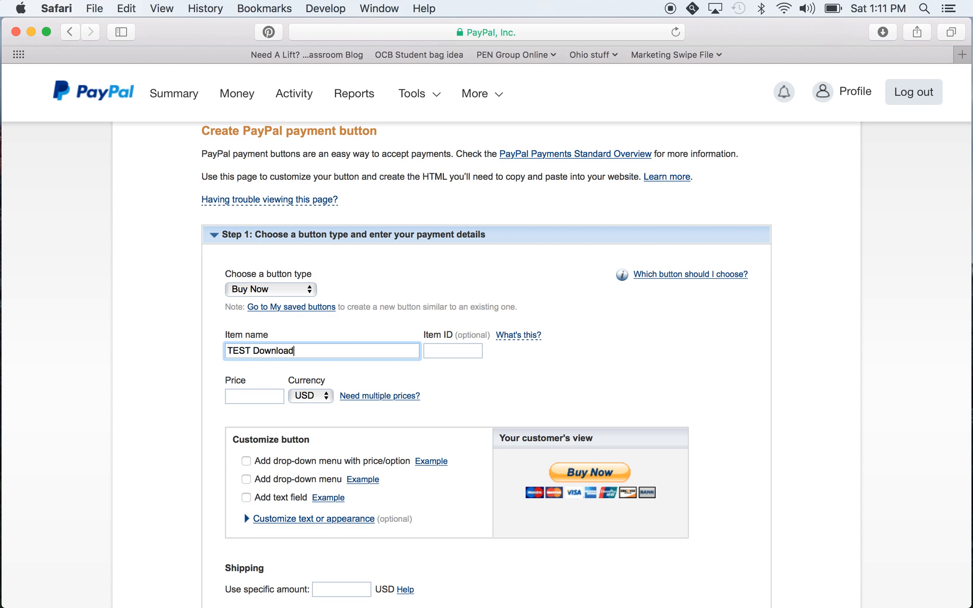
{"action": "left_click", "coordinate": [439, 354]}
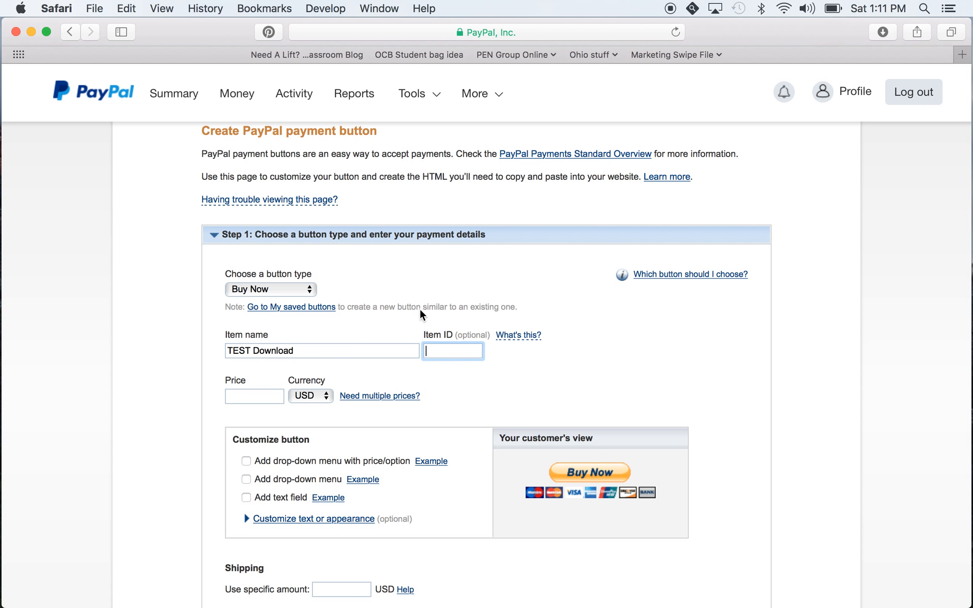
{"action": "scroll", "coordinate": [469, 377], "scroll_direction": "down", "scroll_amount": 5}
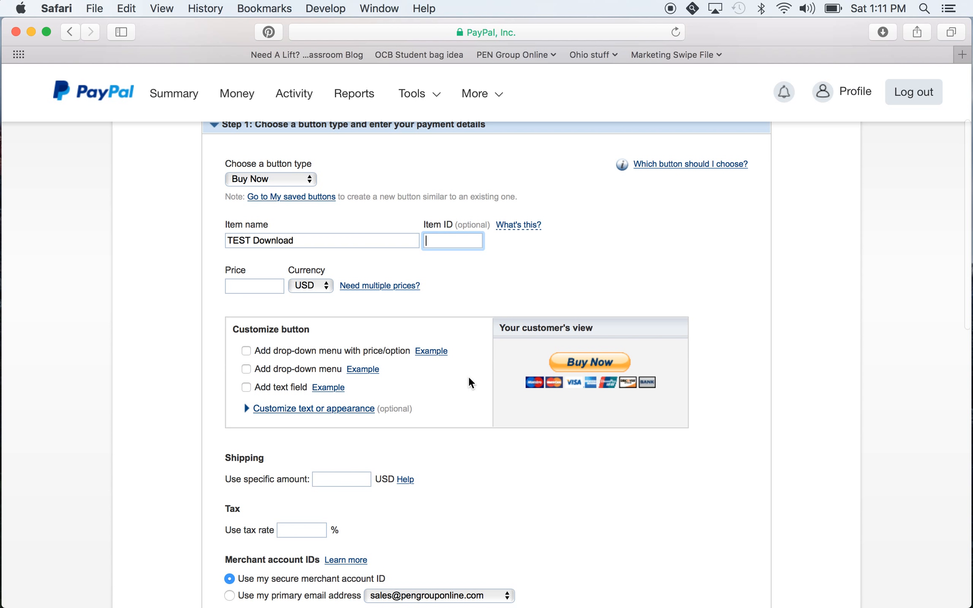
{"action": "left_click", "coordinate": [265, 286]}
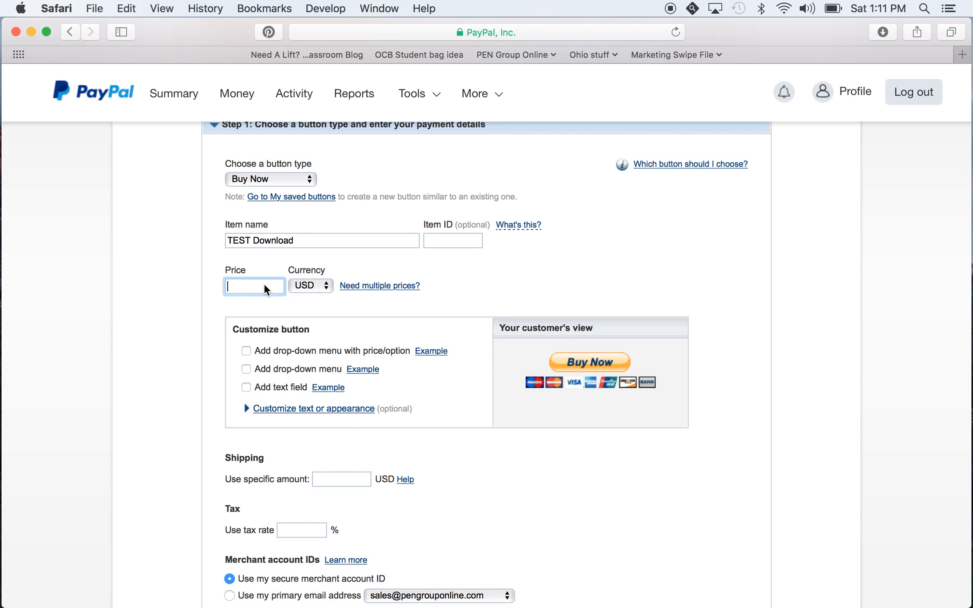
{"action": "type", "text": "8.43"}
Try adding a drop-down menu with prices and one without prices to the button, and cancel each
{"action": "left_click", "coordinate": [245, 350]}
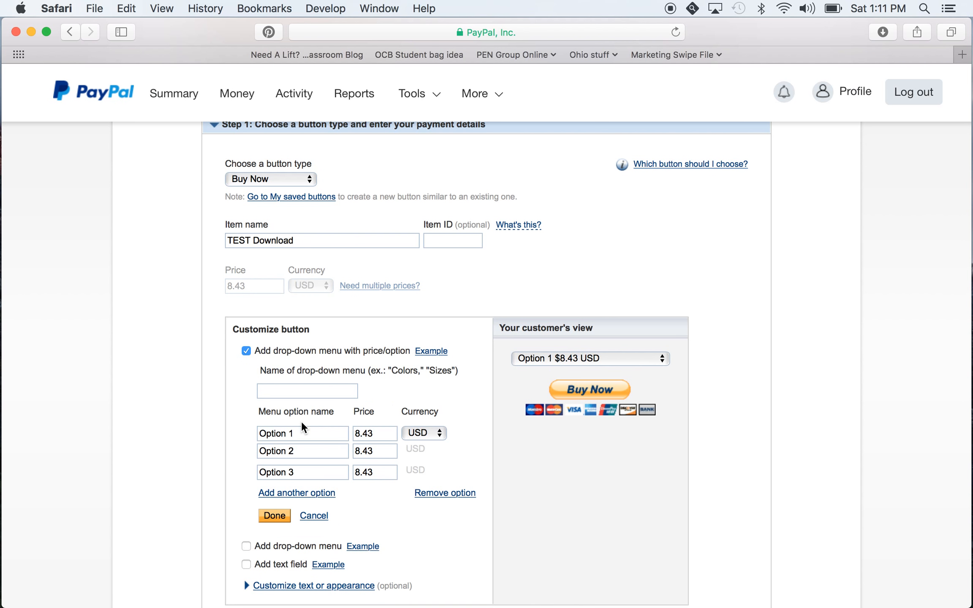
{"action": "scroll", "coordinate": [301, 422], "scroll_direction": "down", "scroll_amount": 5}
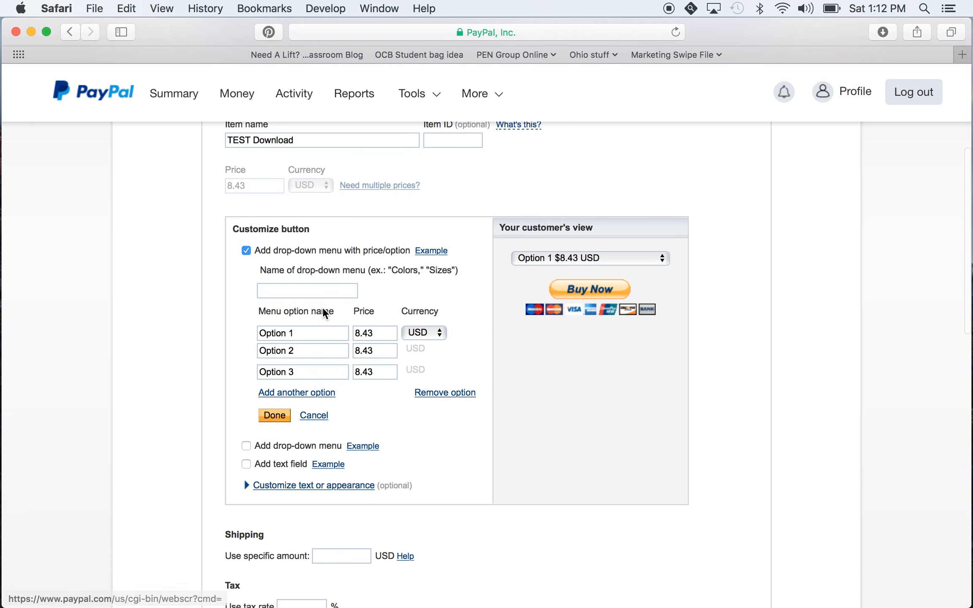
{"action": "left_click", "coordinate": [314, 415]}
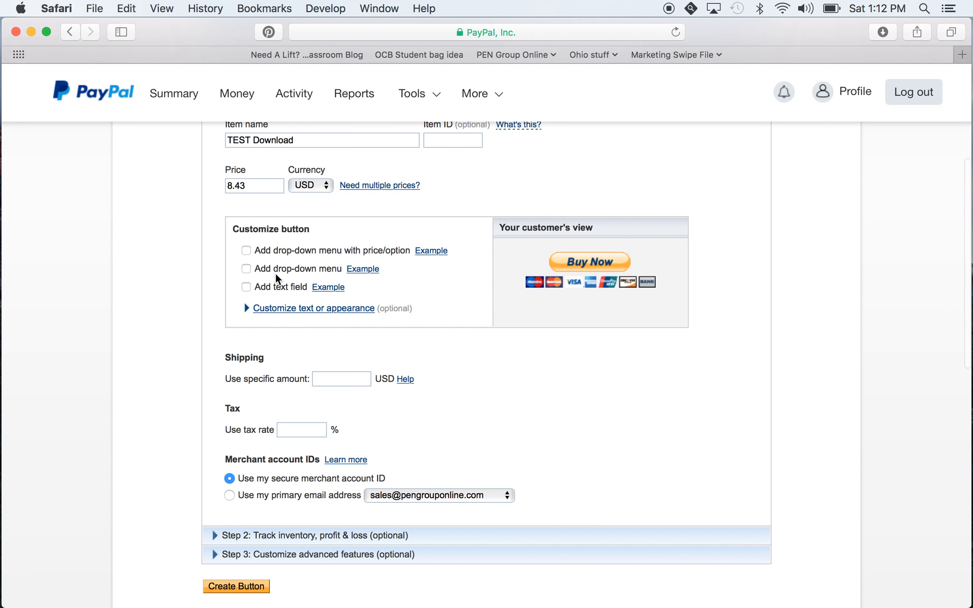
{"action": "left_click", "coordinate": [246, 269]}
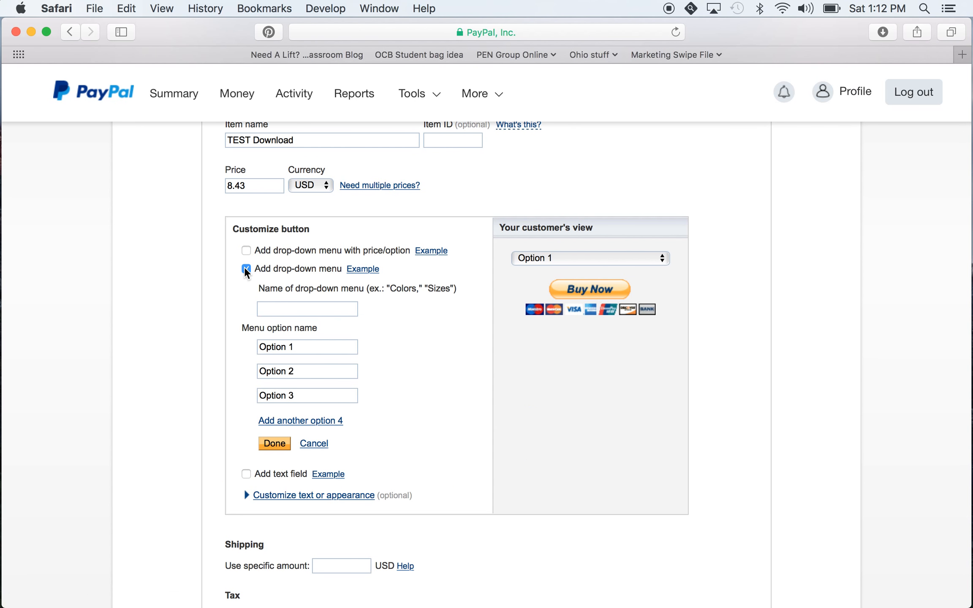
{"action": "left_click", "coordinate": [319, 443]}
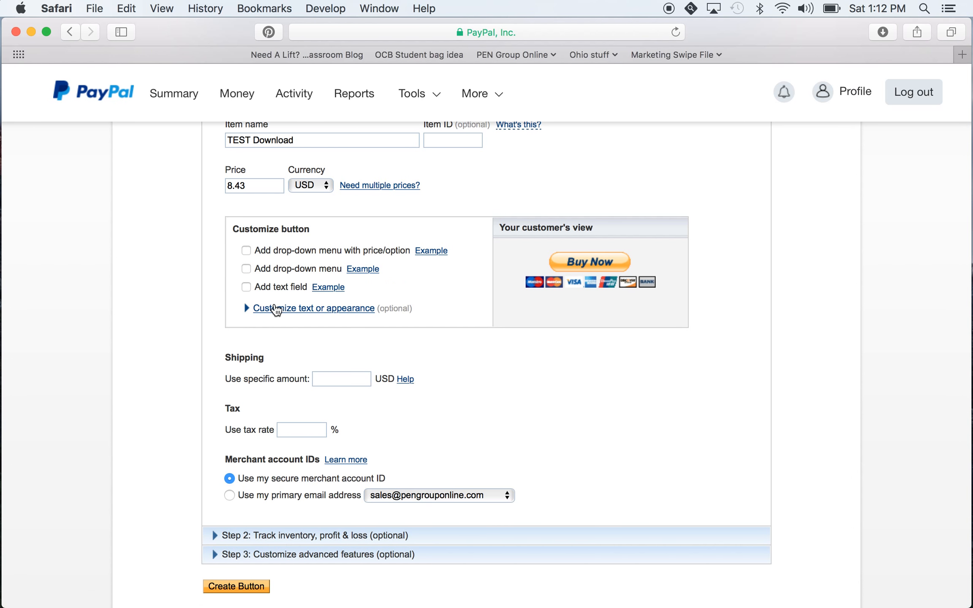
Expand the button's text and appearance options and try the smaller button and credit card logo settings, restoring each one
{"action": "left_click", "coordinate": [249, 310]}
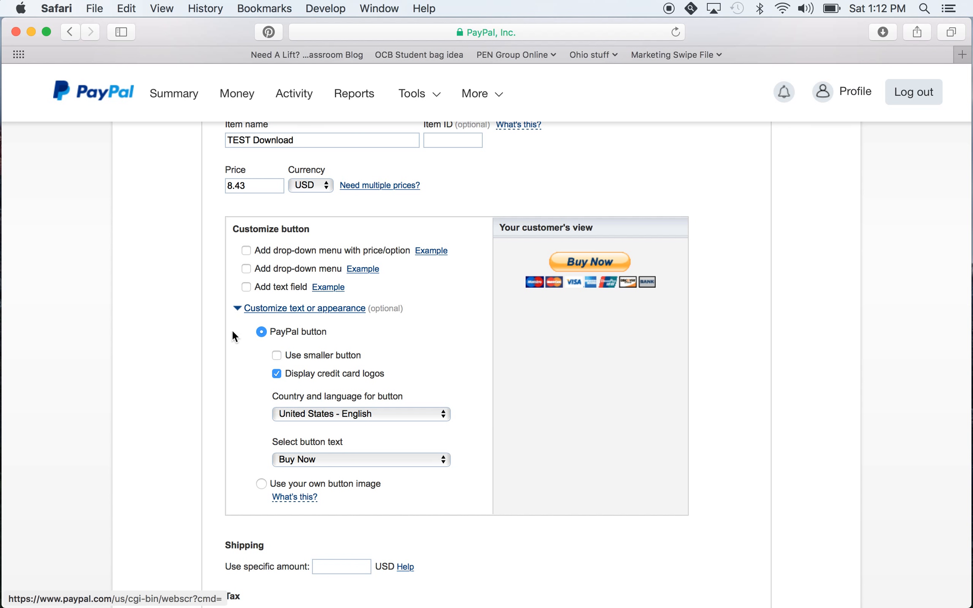
{"action": "left_click", "coordinate": [277, 356]}
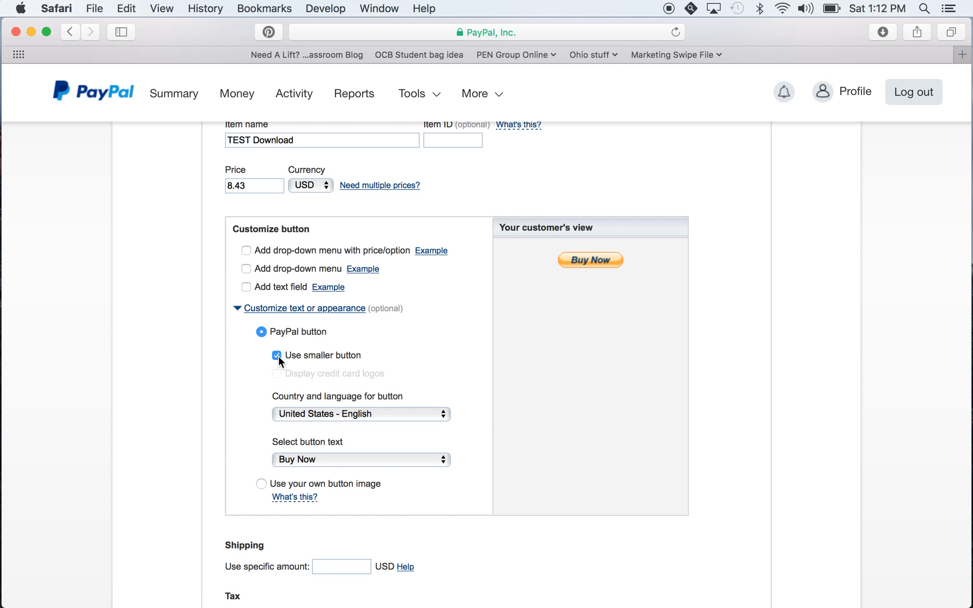
{"action": "left_click", "coordinate": [277, 355]}
{"action": "left_click", "coordinate": [276, 373]}
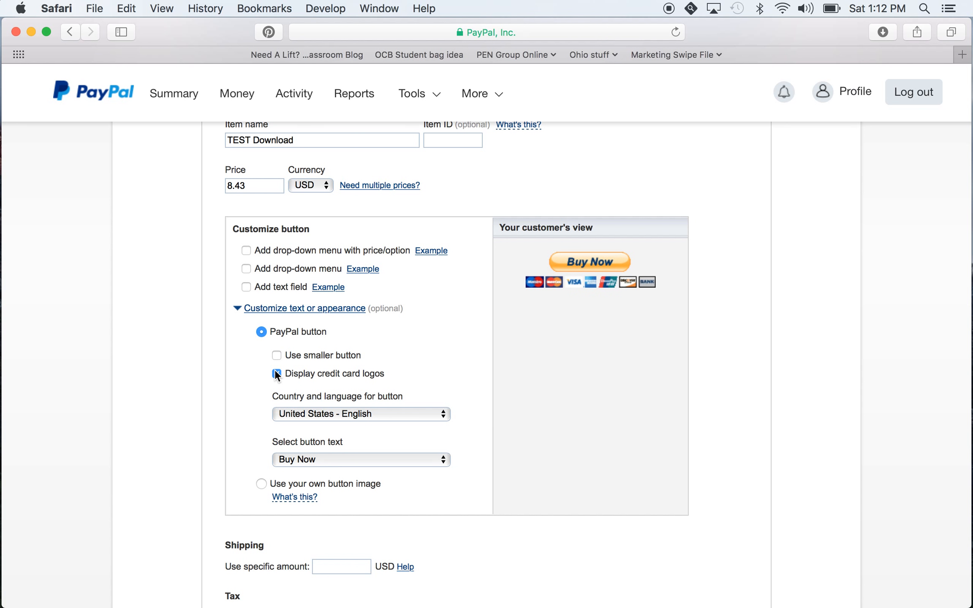
{"action": "left_click", "coordinate": [276, 374]}
{"action": "left_click", "coordinate": [277, 374]}
Look through the button text choices, keep Buy Now, and collapse the text and appearance options
{"action": "scroll", "coordinate": [275, 370], "scroll_direction": "down", "scroll_amount": 3}
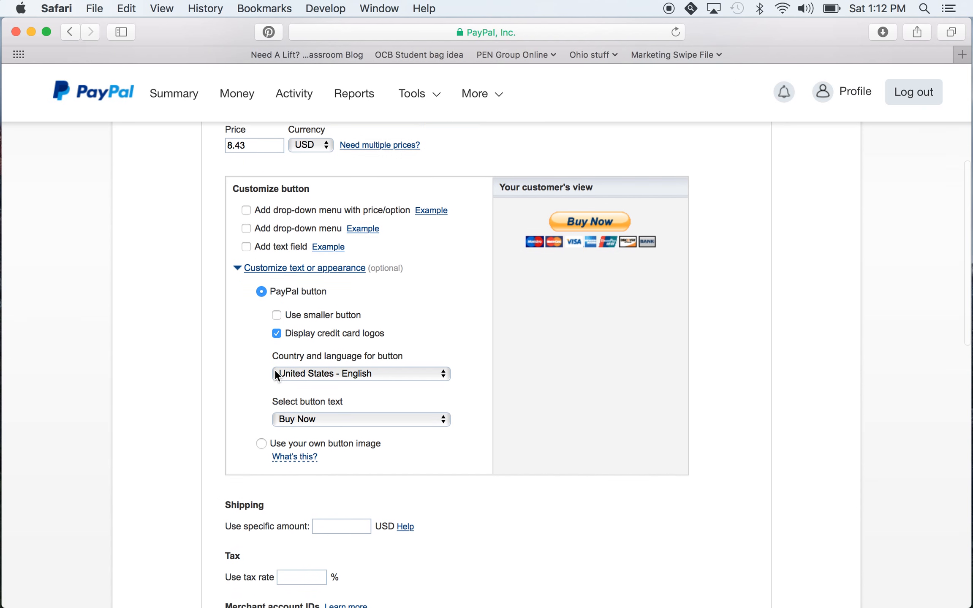
{"action": "left_click", "coordinate": [306, 416]}
{"action": "left_click", "coordinate": [305, 431]}
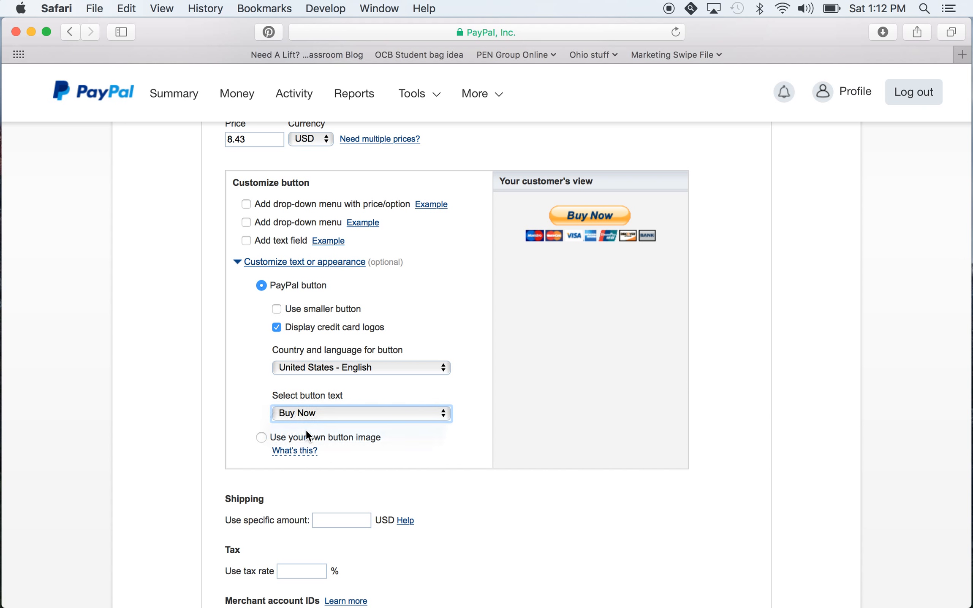
{"action": "left_click", "coordinate": [313, 415]}
{"action": "left_click", "coordinate": [316, 402]}
{"action": "left_click", "coordinate": [237, 265]}
Review the shipping, tax and merchant account settings, examine the Step 2 inventory and profit tracking options, and collapse Step 2
{"action": "scroll", "coordinate": [257, 275], "scroll_direction": "down", "scroll_amount": 5}
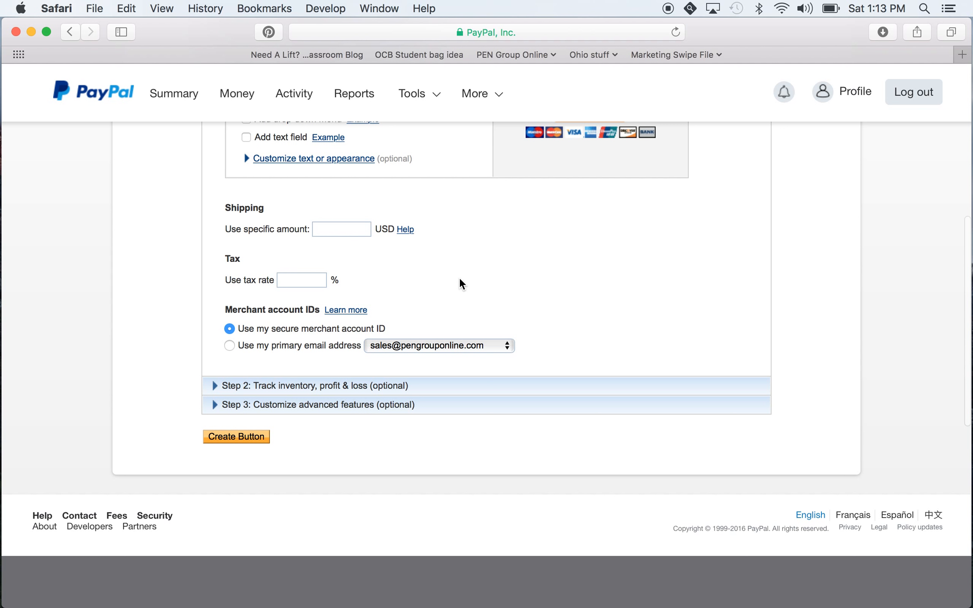
{"action": "scroll", "coordinate": [461, 282], "scroll_direction": "down", "scroll_amount": 3}
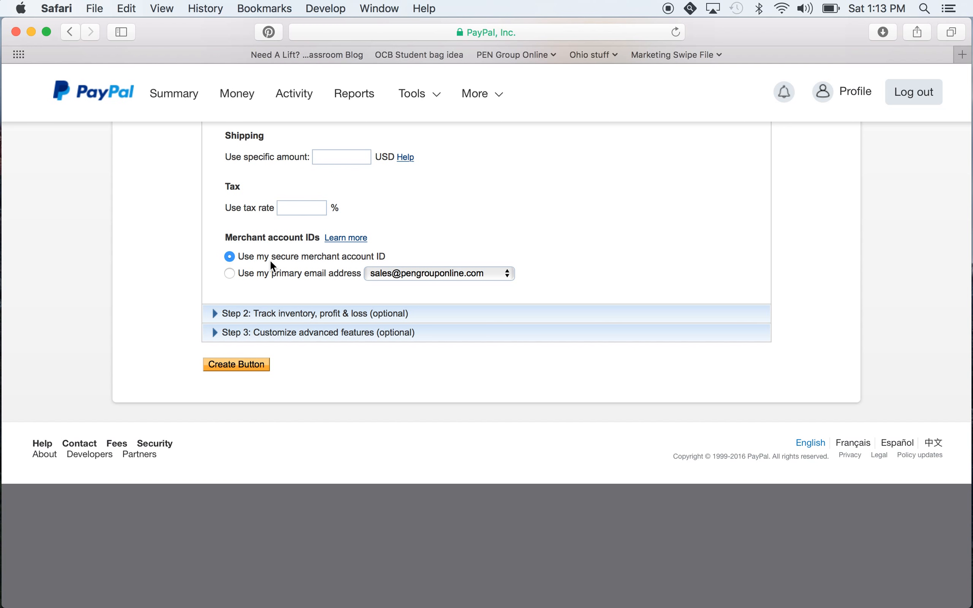
{"action": "scroll", "coordinate": [271, 261], "scroll_direction": "down", "scroll_amount": 1}
{"action": "left_click", "coordinate": [215, 310]}
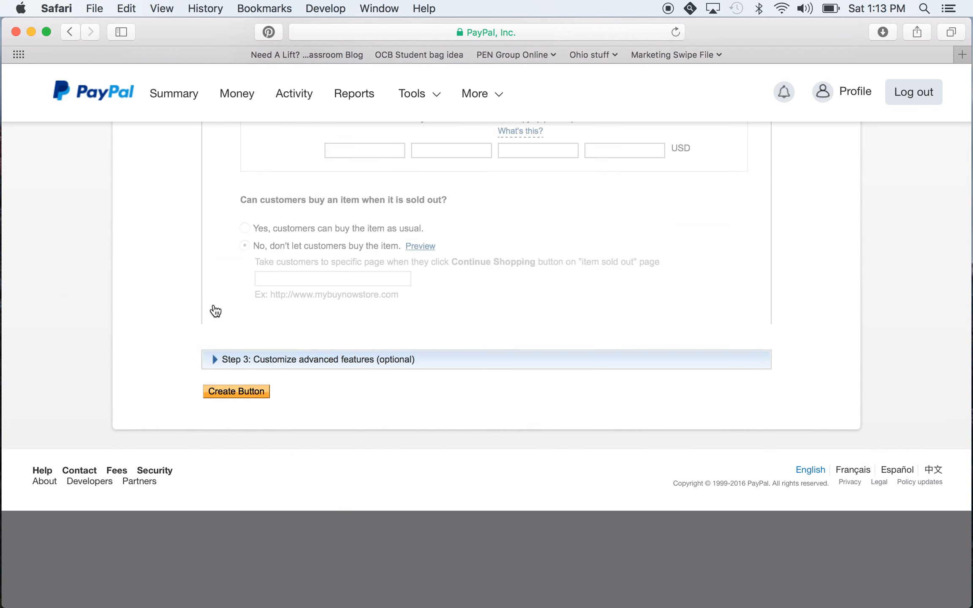
{"action": "scroll", "coordinate": [213, 304], "scroll_direction": "down", "scroll_amount": 5}
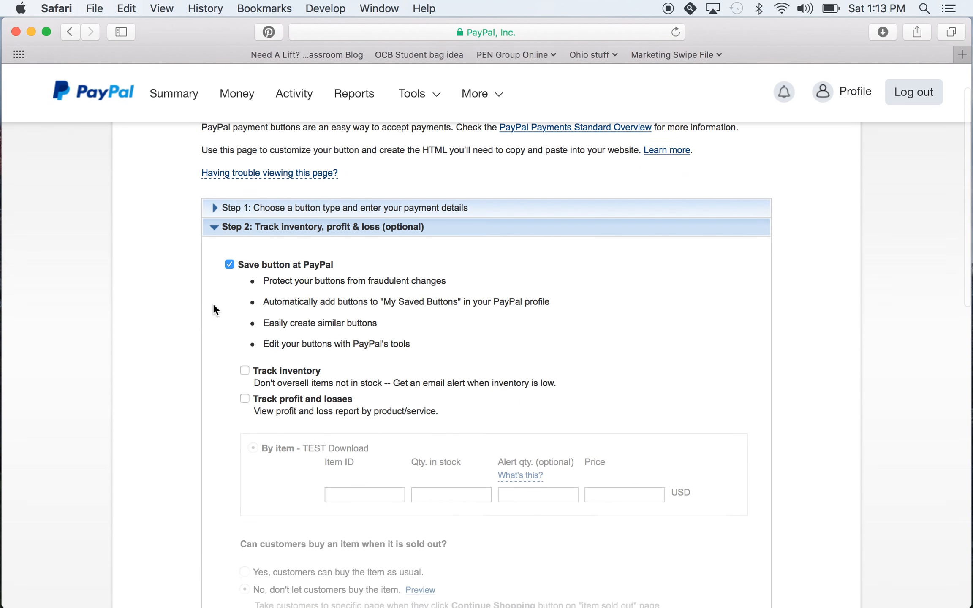
{"action": "scroll", "coordinate": [296, 240], "scroll_direction": "down", "scroll_amount": 5}
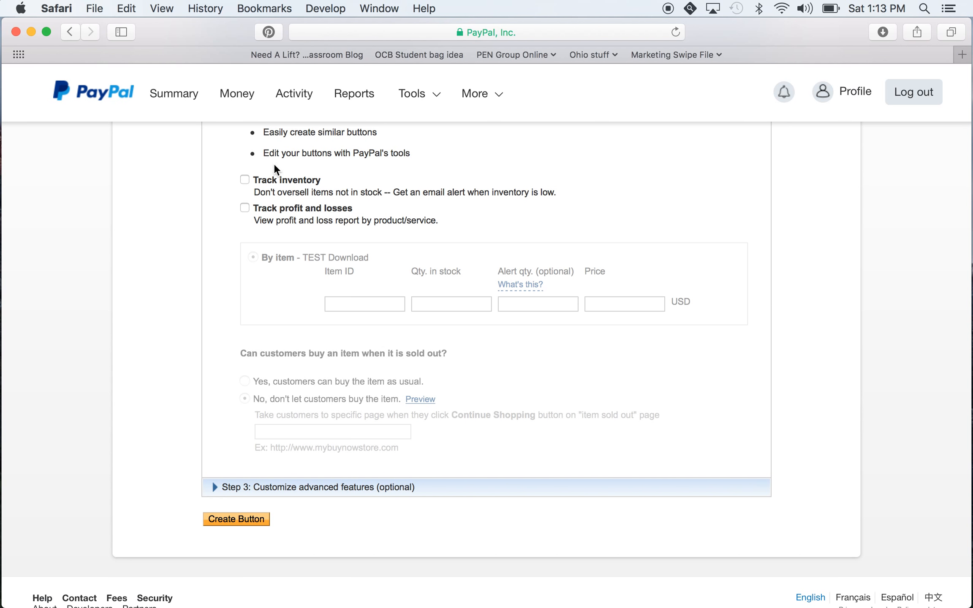
{"action": "scroll", "coordinate": [257, 348], "scroll_direction": "up", "scroll_amount": 5}
{"action": "scroll", "coordinate": [257, 348], "scroll_direction": "up", "scroll_amount": 2}
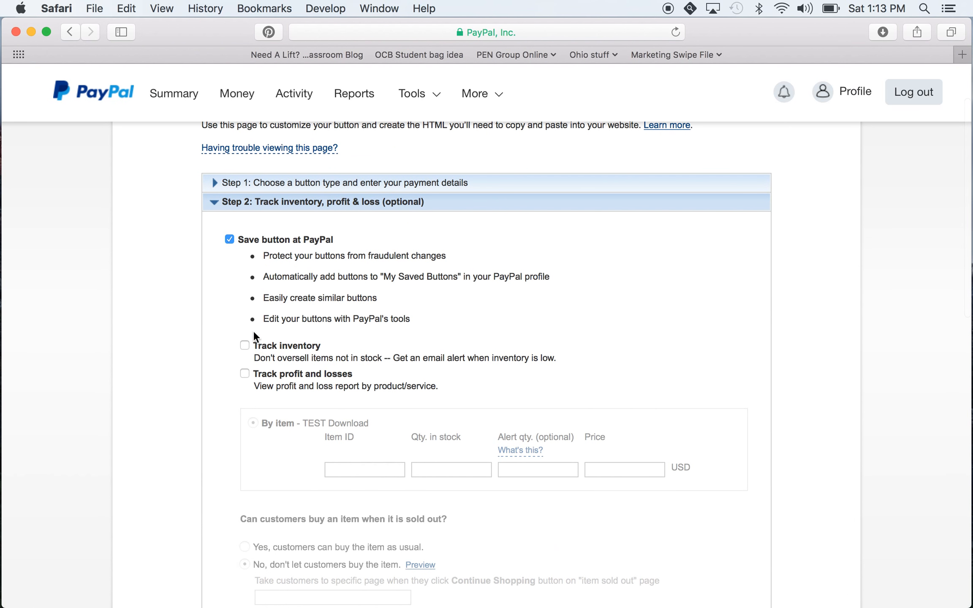
{"action": "left_click", "coordinate": [215, 207]}
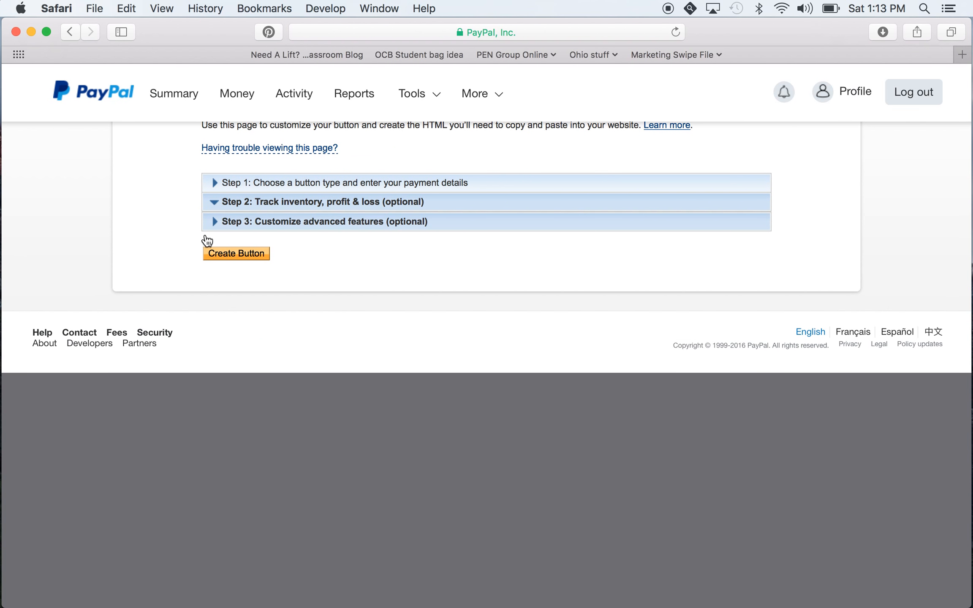
Expand the Step 3 advanced features and set both customer special instructions and the customer's shipping address to No
{"action": "scroll", "coordinate": [208, 244], "scroll_direction": "down", "scroll_amount": 3}
{"action": "scroll", "coordinate": [210, 184], "scroll_direction": "up", "scroll_amount": 3}
{"action": "left_click", "coordinate": [215, 200]}
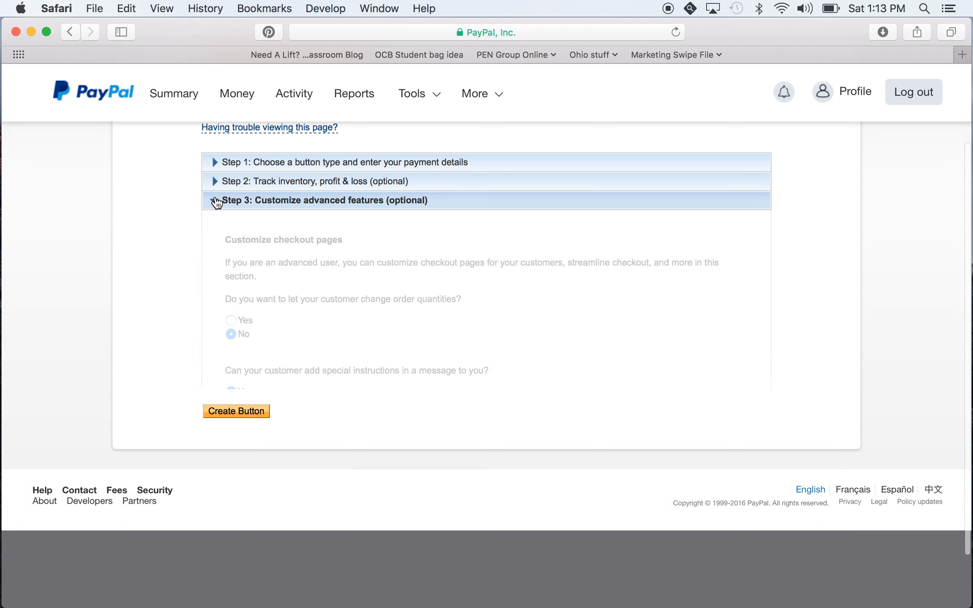
{"action": "scroll", "coordinate": [456, 299], "scroll_direction": "up", "scroll_amount": 2}
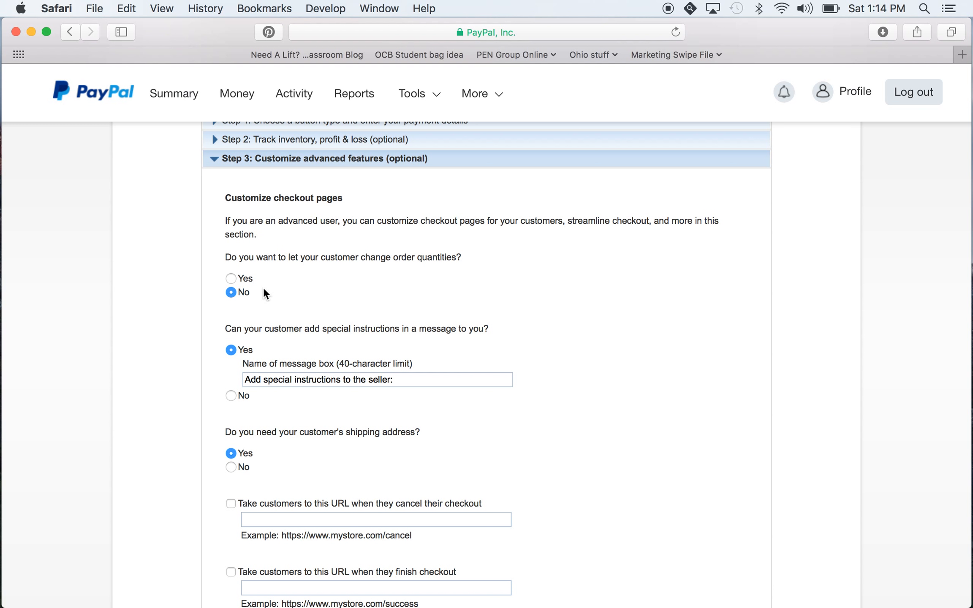
{"action": "scroll", "coordinate": [264, 292], "scroll_direction": "down", "scroll_amount": 2}
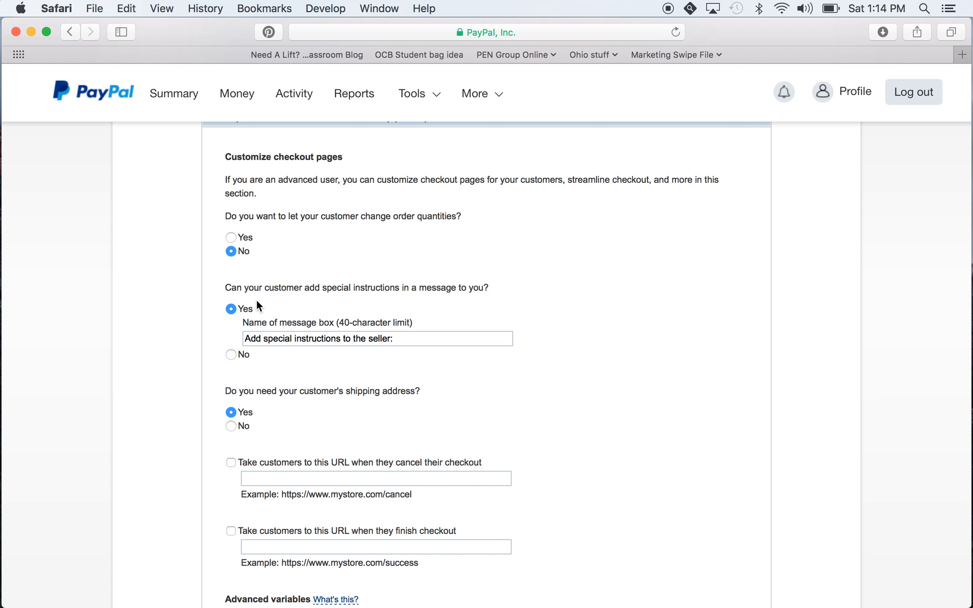
{"action": "left_click", "coordinate": [231, 355]}
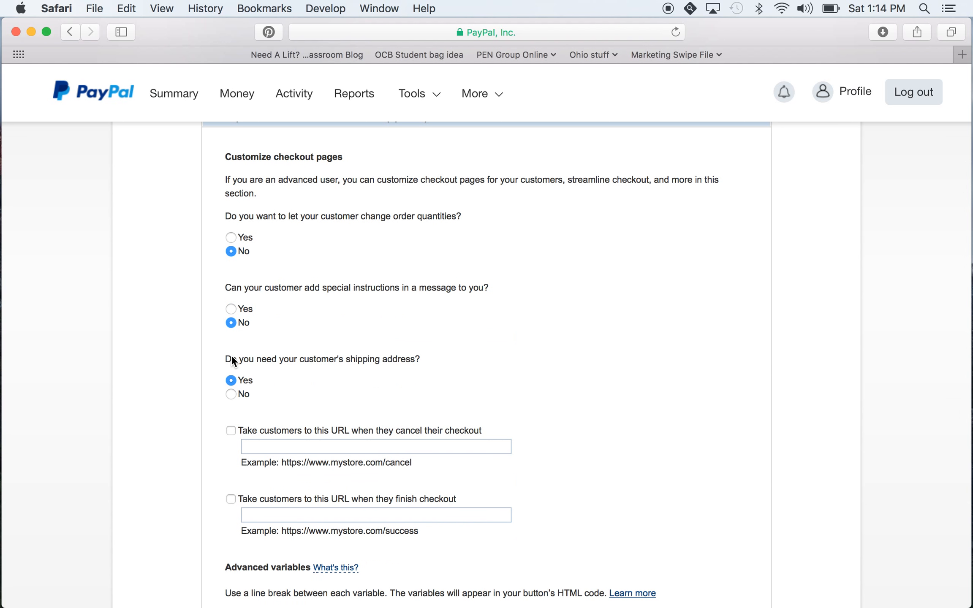
{"action": "scroll", "coordinate": [343, 317], "scroll_direction": "down", "scroll_amount": 2}
{"action": "scroll", "coordinate": [343, 313], "scroll_direction": "down", "scroll_amount": 2}
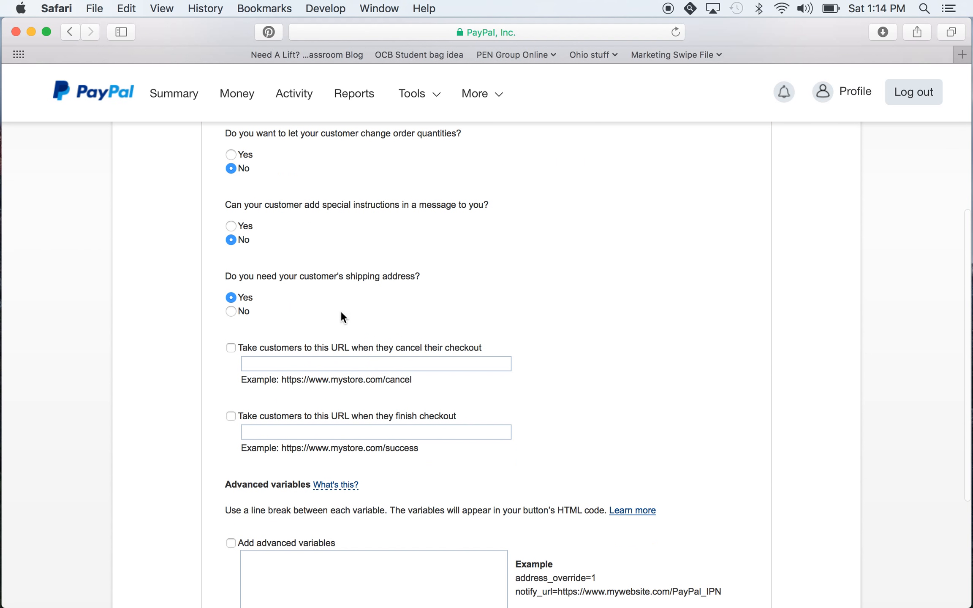
{"action": "left_click", "coordinate": [231, 311]}
Enable the options to take customers to a URL on cancelled and on finished checkout, leaving both URL fields empty
{"action": "scroll", "coordinate": [233, 314], "scroll_direction": "down", "scroll_amount": 4}
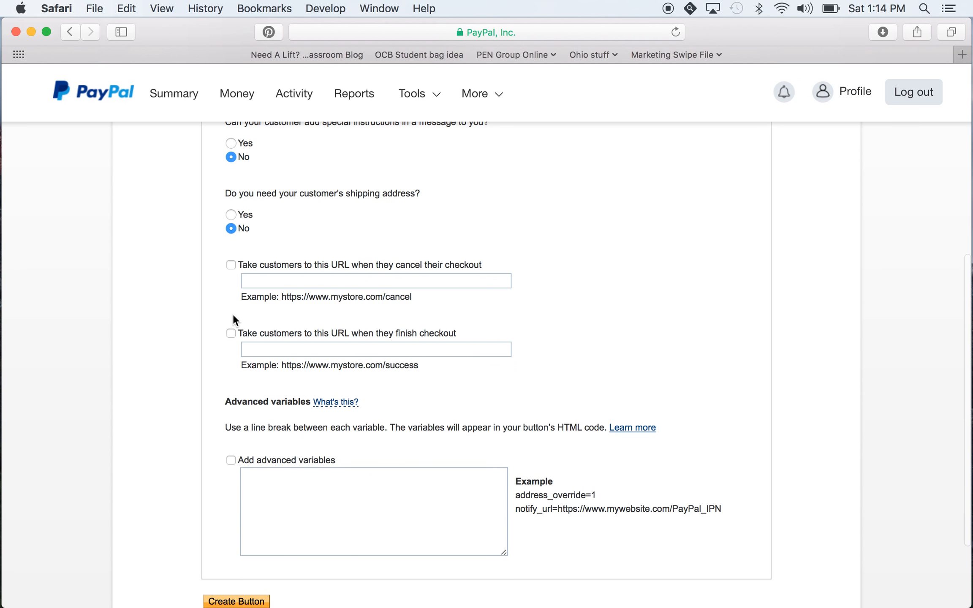
{"action": "left_click", "coordinate": [231, 266]}
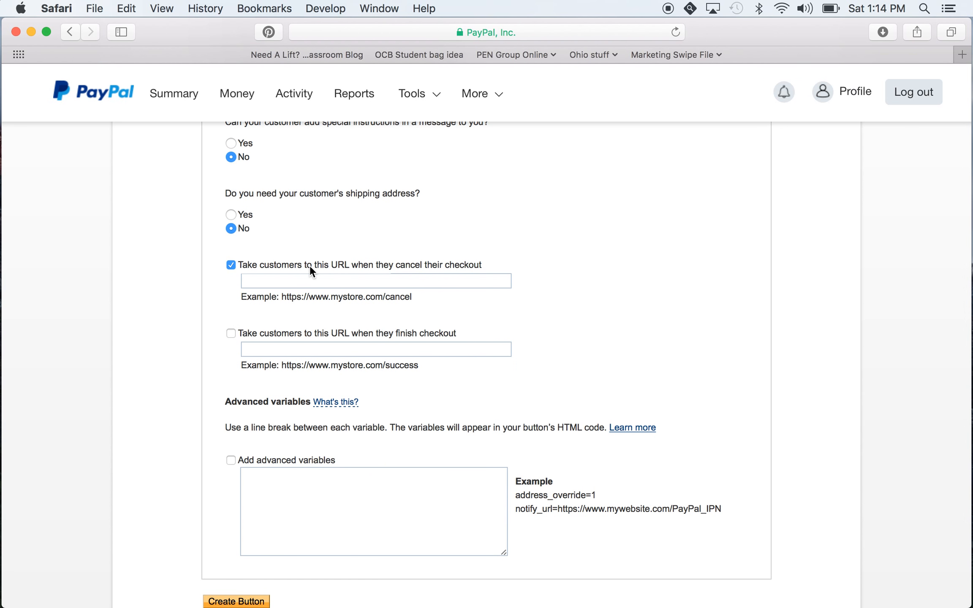
{"action": "left_click", "coordinate": [310, 279]}
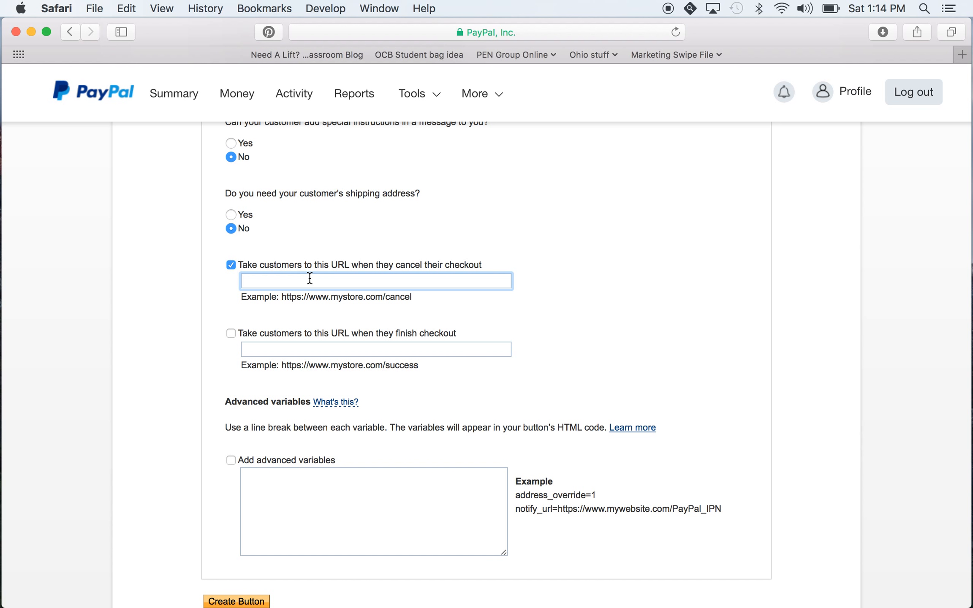
{"action": "left_click", "coordinate": [231, 332]}
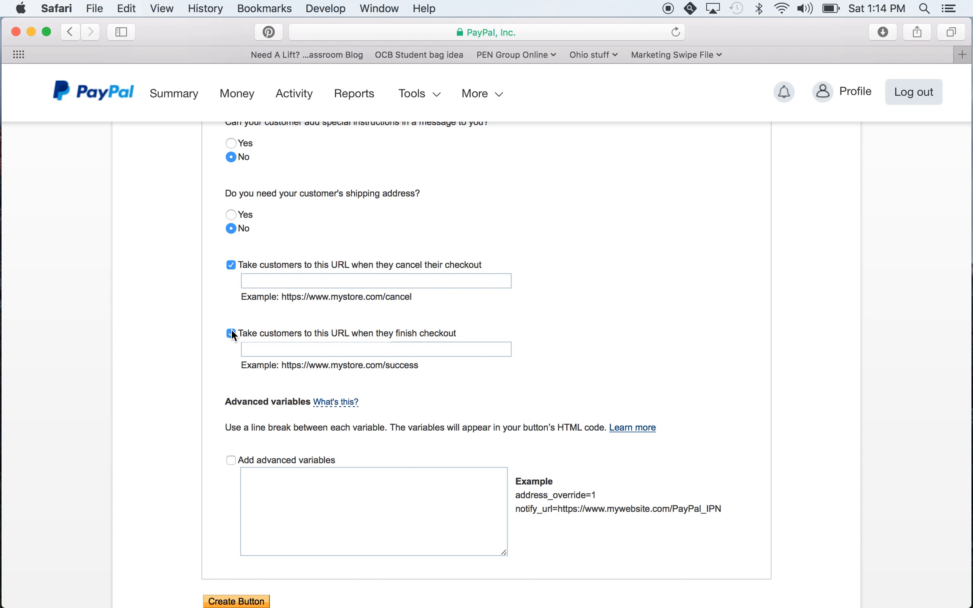
{"action": "left_click", "coordinate": [357, 352]}
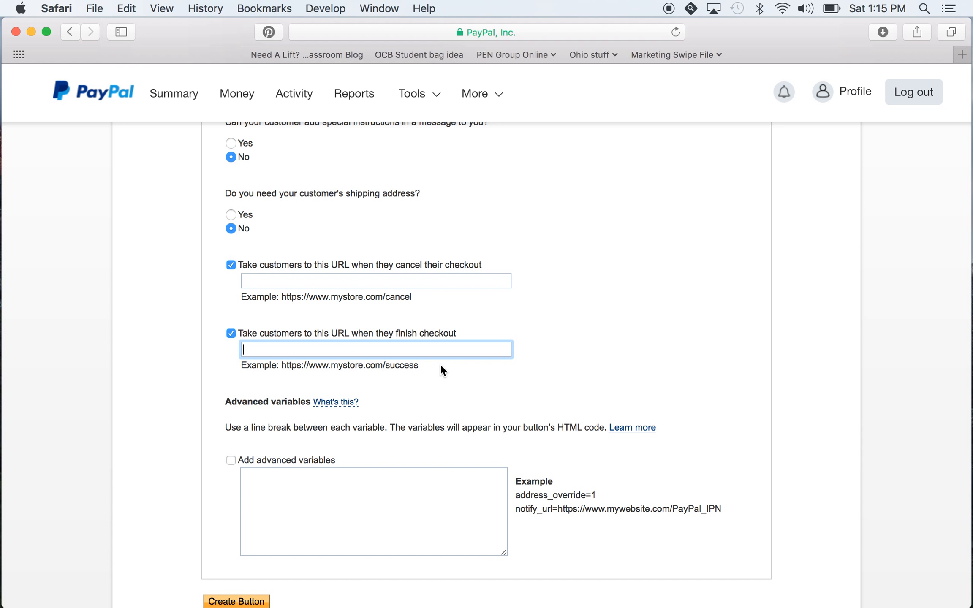
Look over the advanced variables section and create the button with the current settings
{"action": "scroll", "coordinate": [441, 370], "scroll_direction": "down", "scroll_amount": 4}
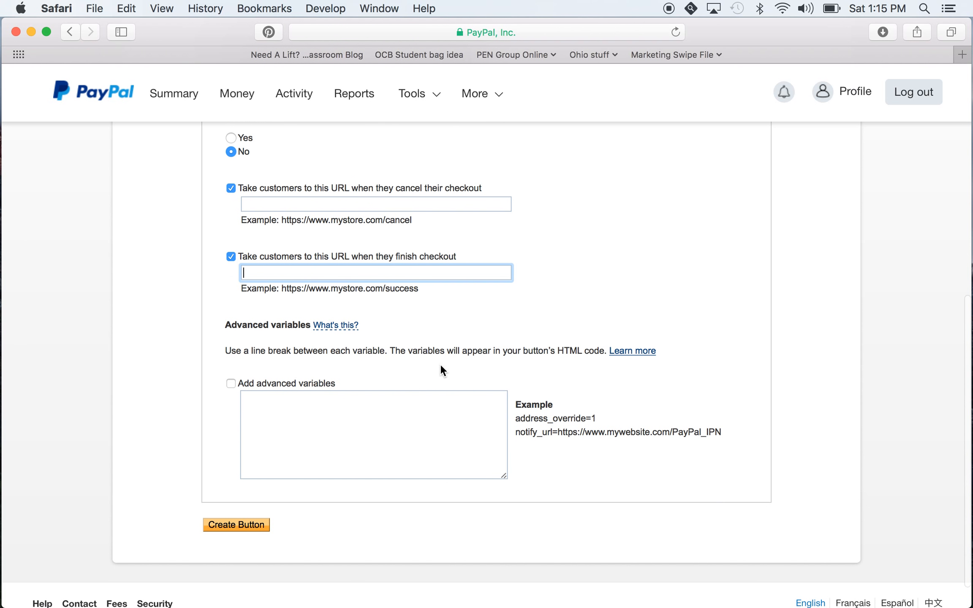
{"action": "scroll", "coordinate": [297, 406], "scroll_direction": "down", "scroll_amount": 2}
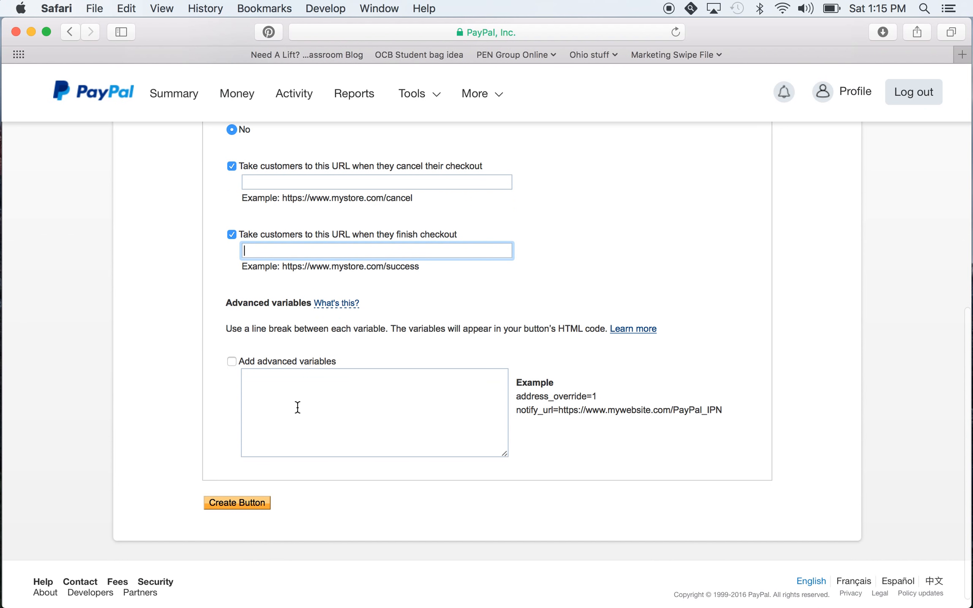
{"action": "left_click", "coordinate": [232, 505]}
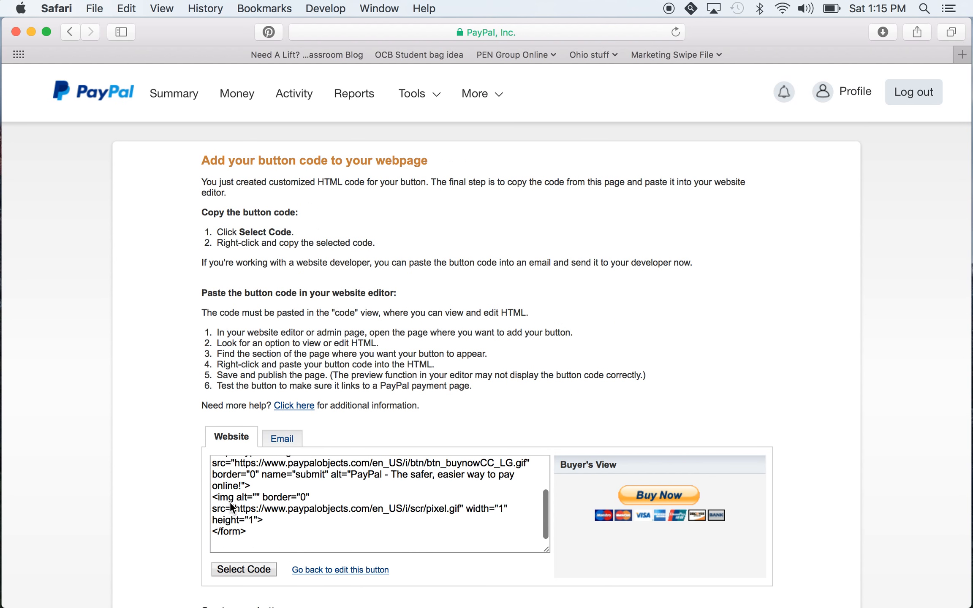
Examine the generated website HTML code from its beginning, select it, and view the buyer's preview of the button
{"action": "scroll", "coordinate": [381, 516], "scroll_direction": "up", "scroll_amount": 3}
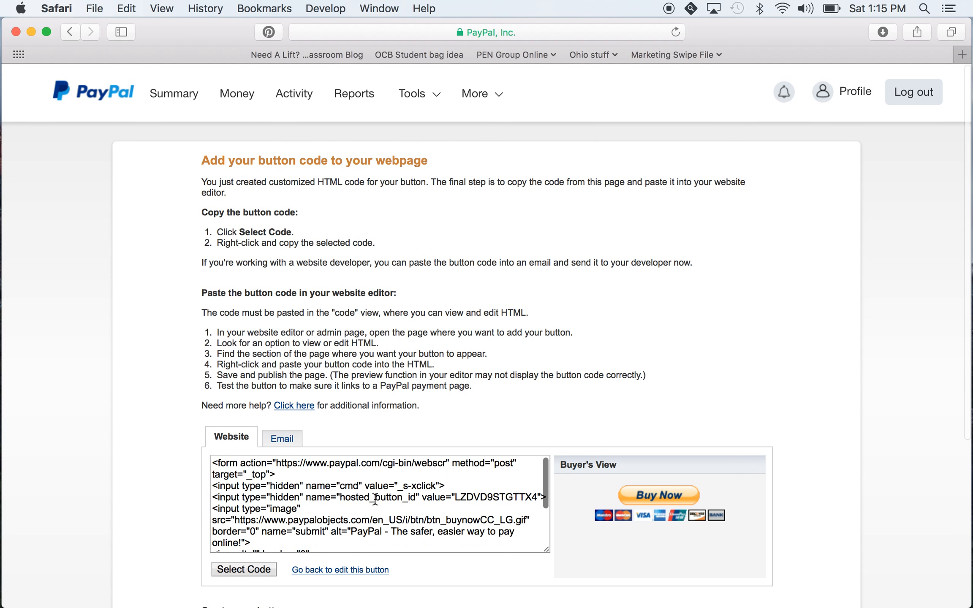
{"action": "left_click", "coordinate": [374, 500]}
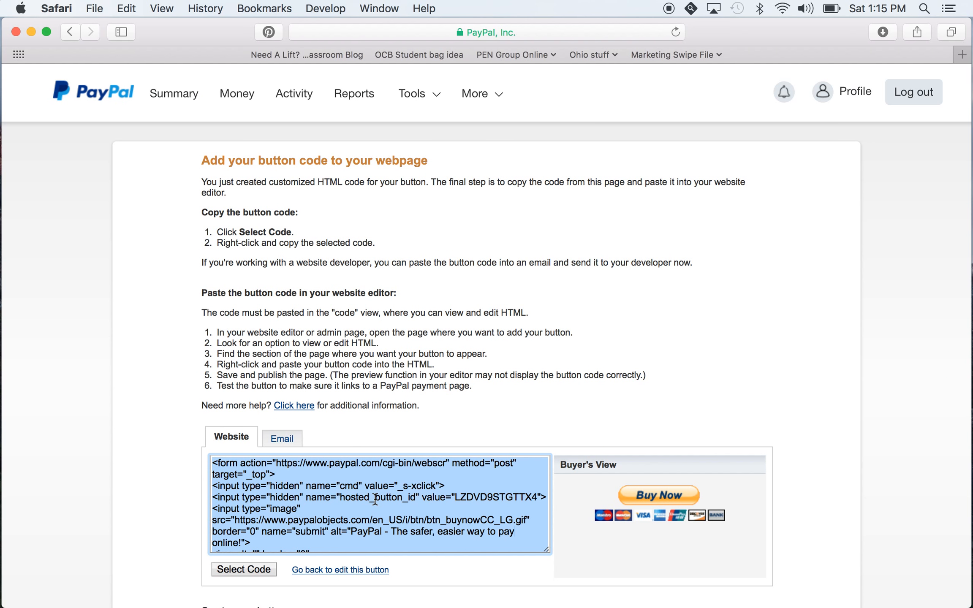
{"action": "scroll", "coordinate": [668, 416], "scroll_direction": "down", "scroll_amount": 3}
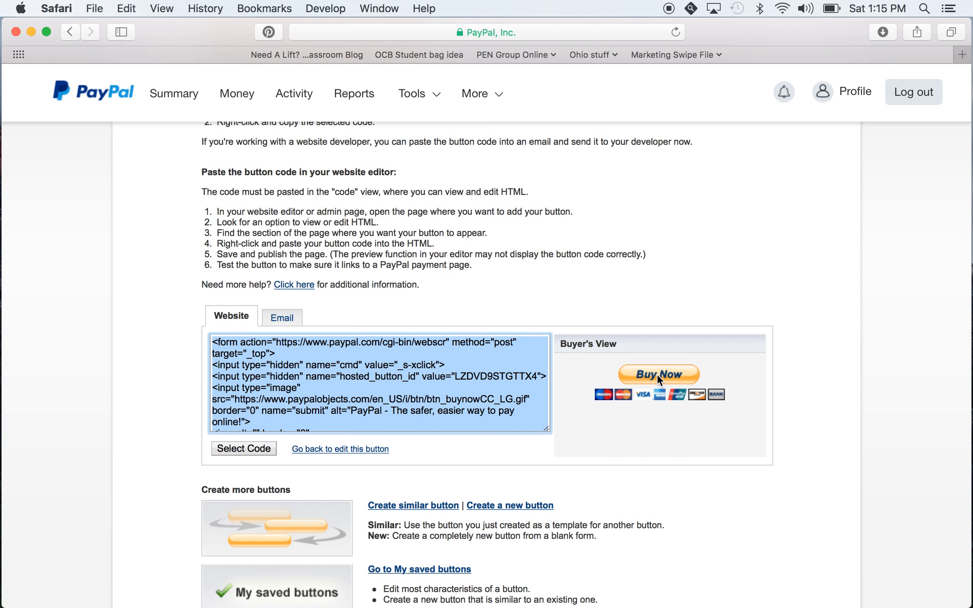
Switch to the button's email code, copy the payment link, and open it in a new browser tab
{"action": "left_click", "coordinate": [291, 319]}
{"action": "left_click", "coordinate": [291, 340]}
{"action": "key", "text": "super+c"}
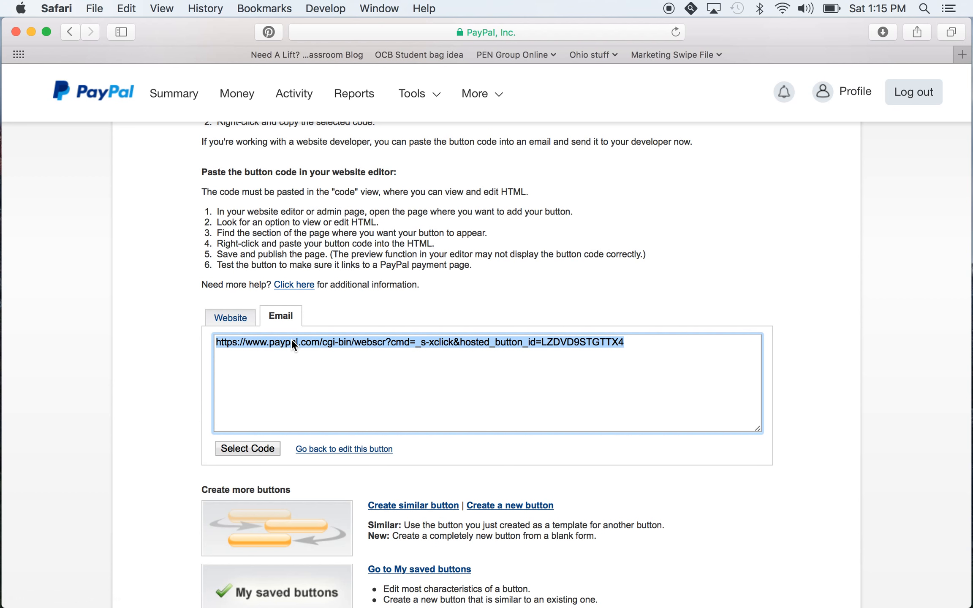
{"action": "left_click", "coordinate": [962, 55]}
{"action": "key", "text": "super+v"}
{"action": "key", "text": "Return"}
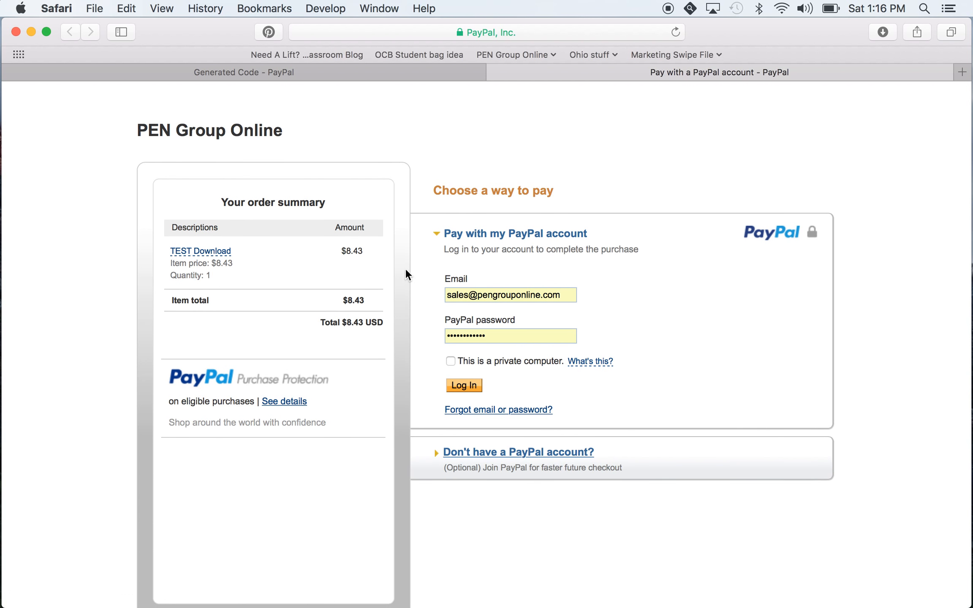
Review the checkout page's order summary and payment options, and close its tab
{"action": "scroll", "coordinate": [403, 281], "scroll_direction": "down", "scroll_amount": 3}
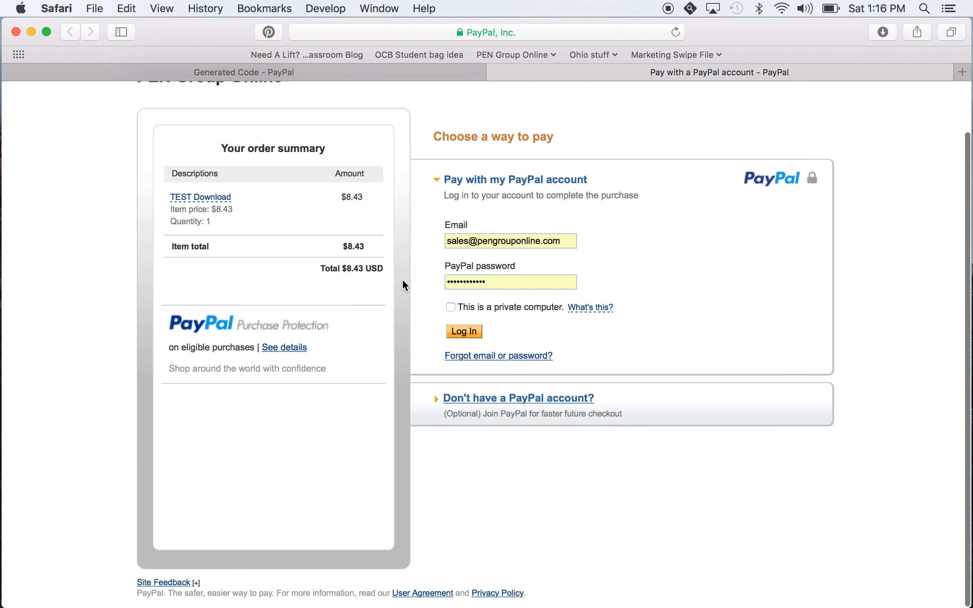
{"action": "scroll", "coordinate": [402, 279], "scroll_direction": "up", "scroll_amount": 3}
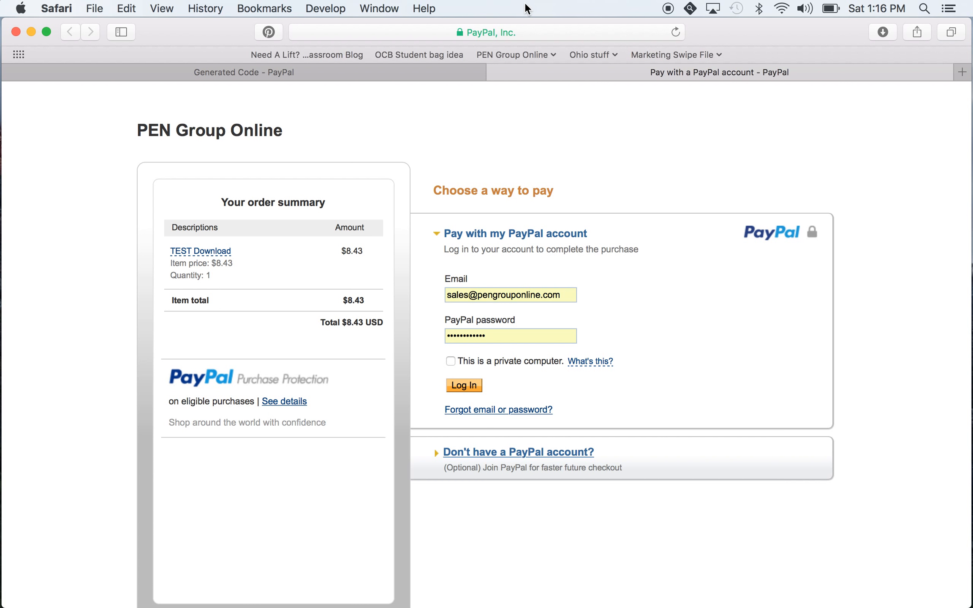
{"action": "left_click", "coordinate": [496, 73]}
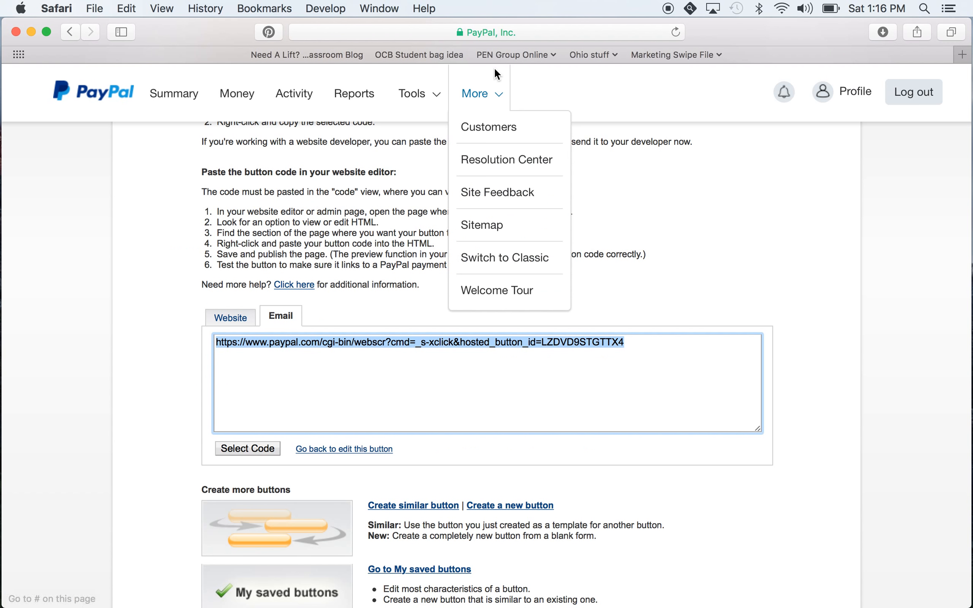
Review the options for creating more buttons, and show the website version of the button code with the buyer's view
{"action": "scroll", "coordinate": [697, 372], "scroll_direction": "down", "scroll_amount": 3}
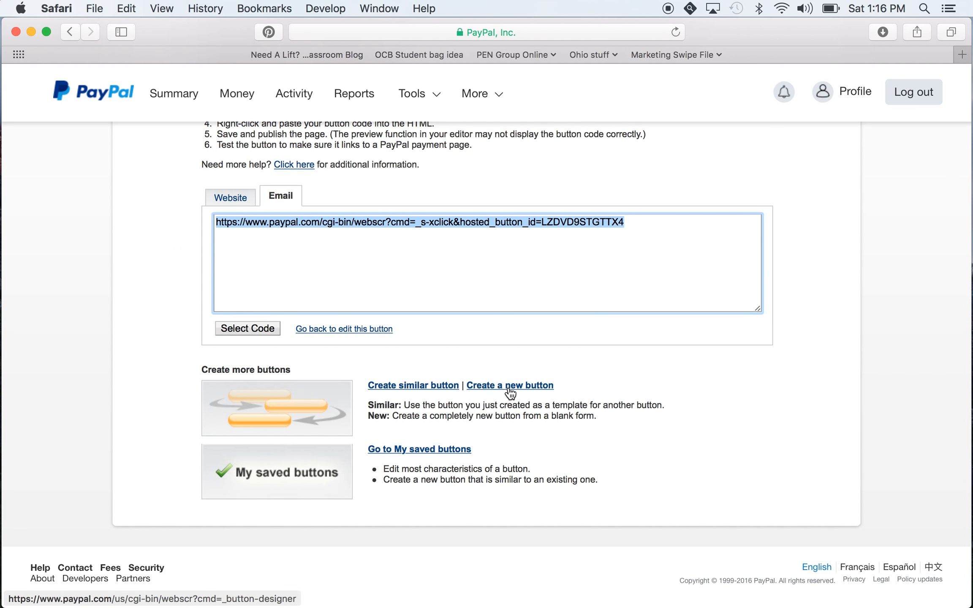
{"action": "scroll", "coordinate": [422, 395], "scroll_direction": "up", "scroll_amount": 6}
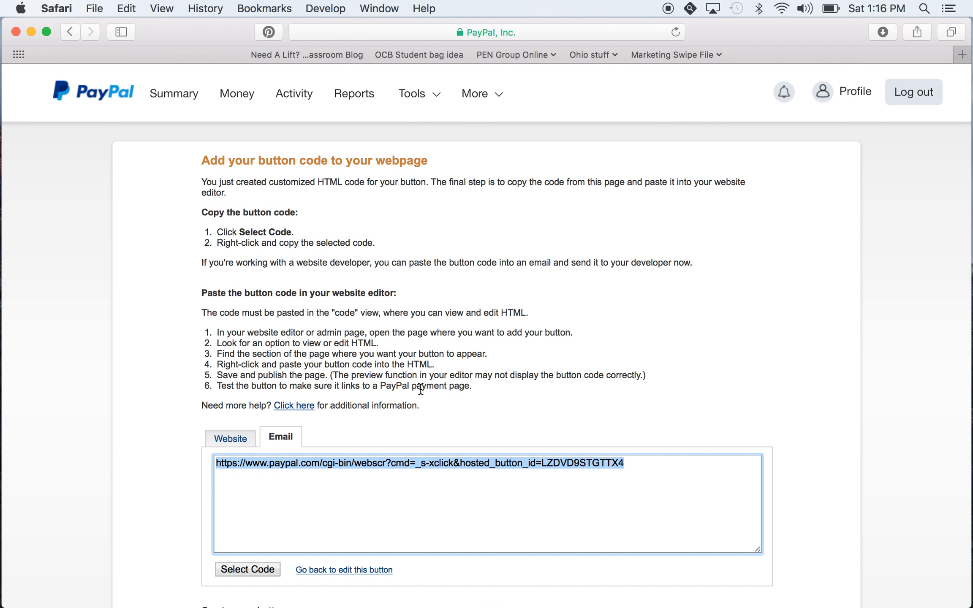
{"action": "left_click", "coordinate": [232, 440]}
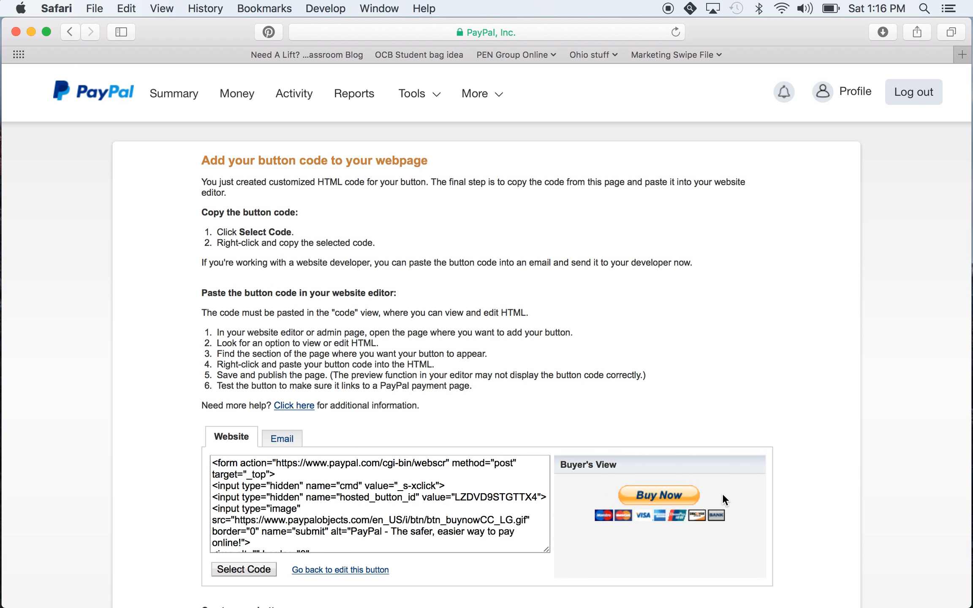
Return to the email version of the button code and copy the whole payment link
{"action": "left_click", "coordinate": [283, 439]}
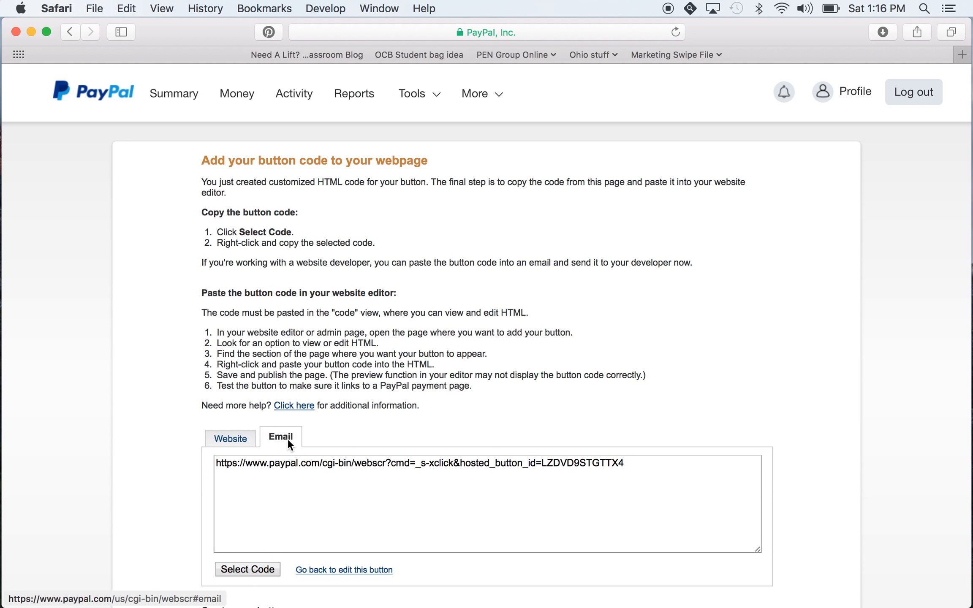
{"action": "left_click", "coordinate": [298, 461]}
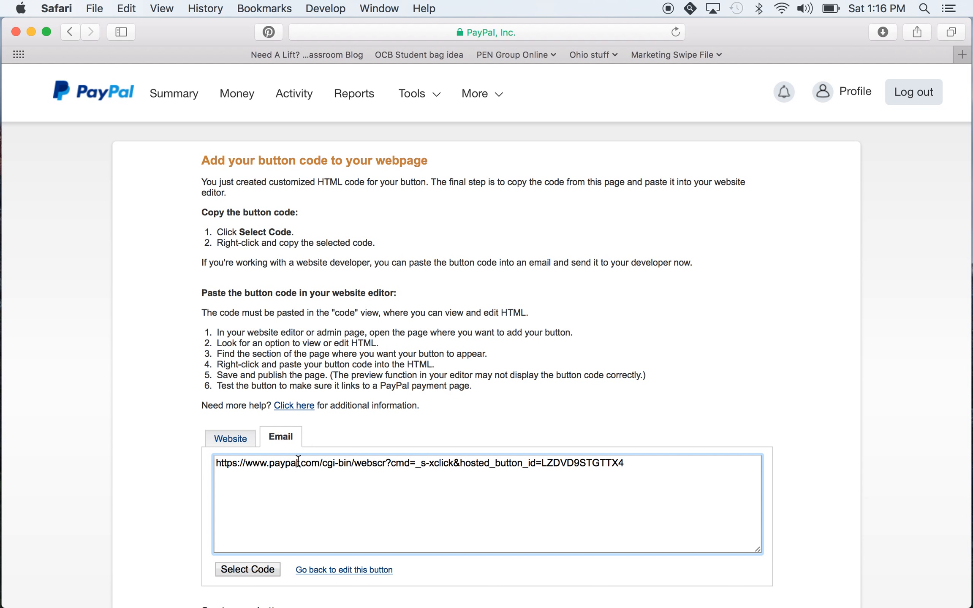
{"action": "triple_click", "coordinate": [297, 460]}
{"action": "key", "text": "super+c"}
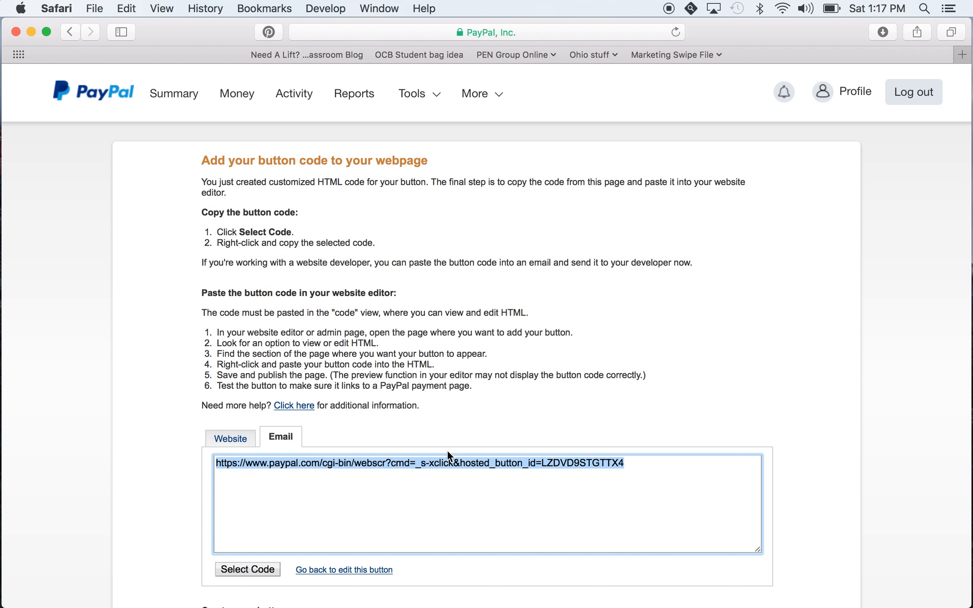
Load the copied payment link in a new tab to test the checkout, and return to the generated code page
{"action": "left_click", "coordinate": [961, 57]}
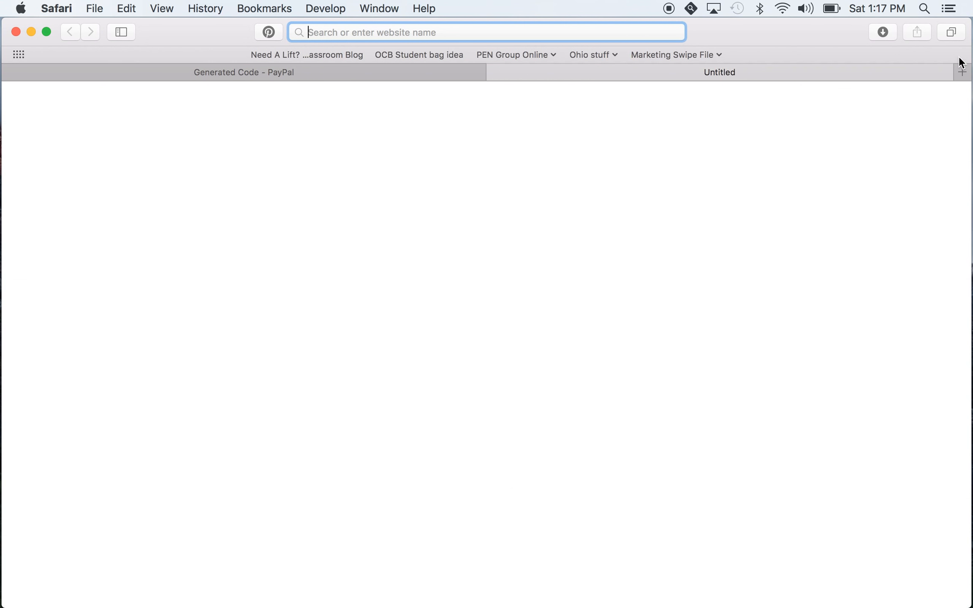
{"action": "key", "text": "super+v"}
{"action": "key", "text": "Return"}
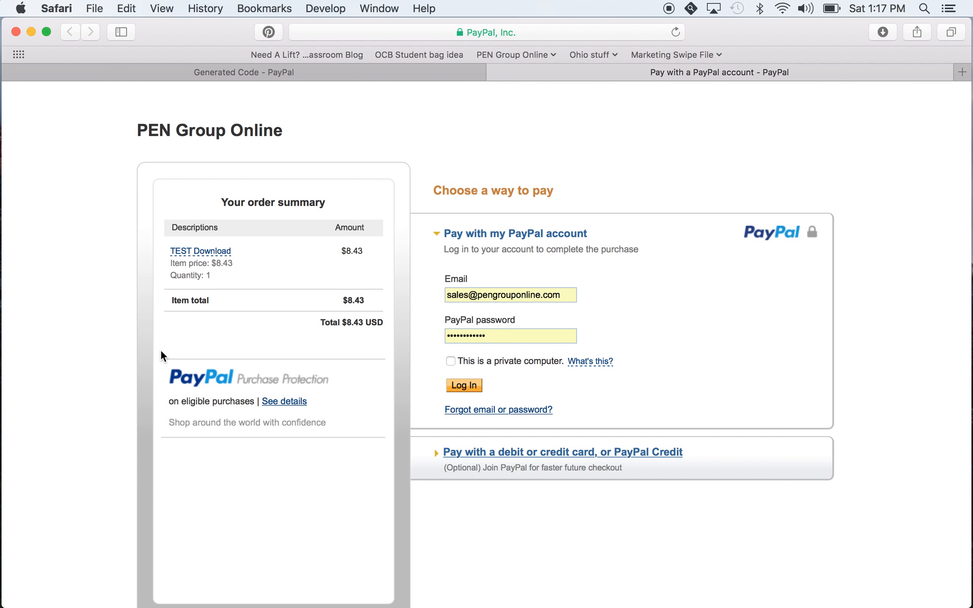
{"action": "left_click", "coordinate": [304, 69]}
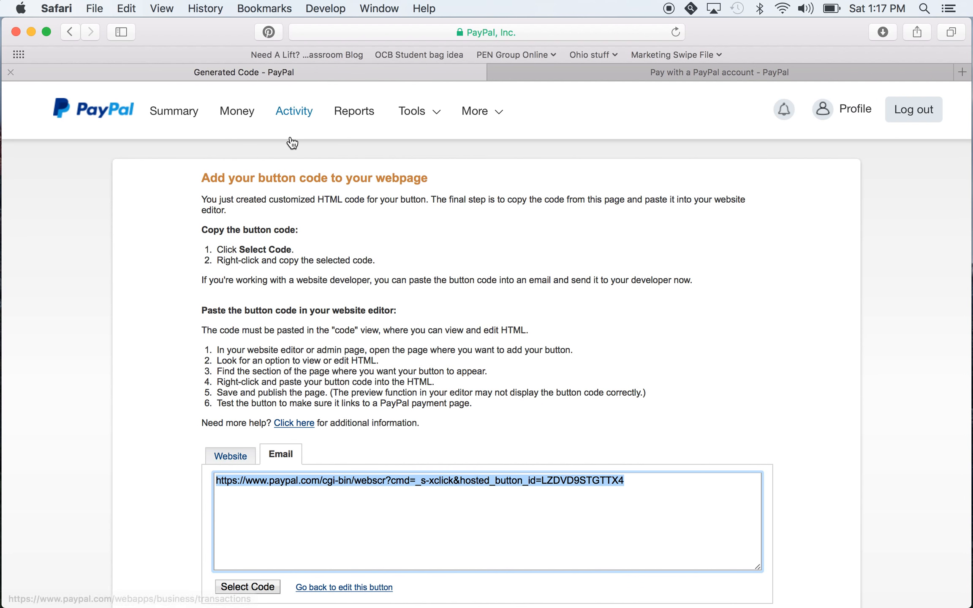